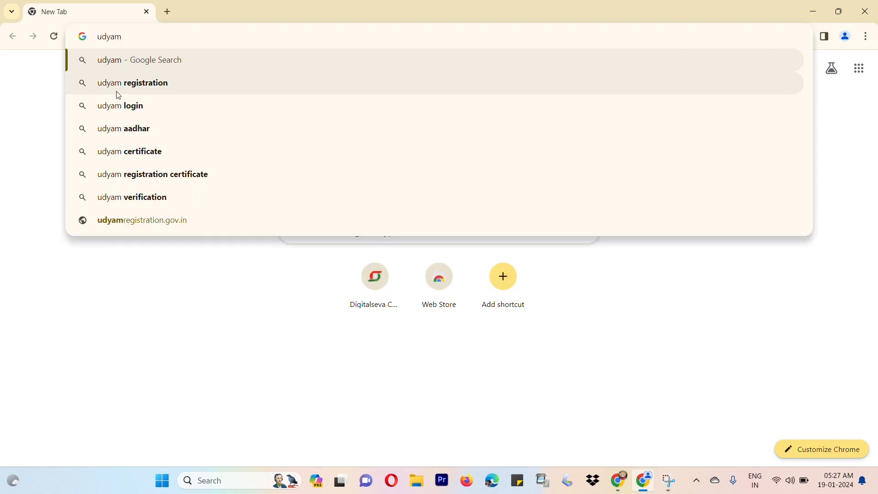
Step: Search Google for udyam registration, allow location access, and open the official udyamregistration.gov.in website
{"action": "left_click", "coordinate": [136, 91]}
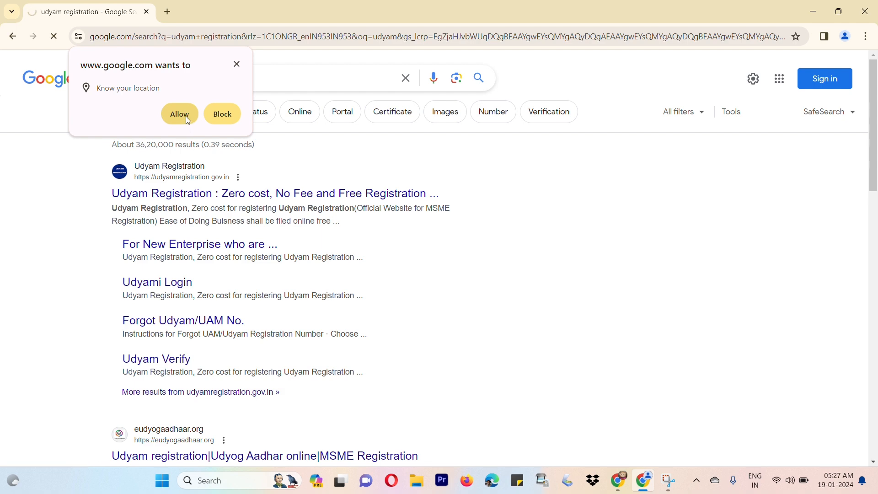
{"action": "left_click", "coordinate": [186, 116]}
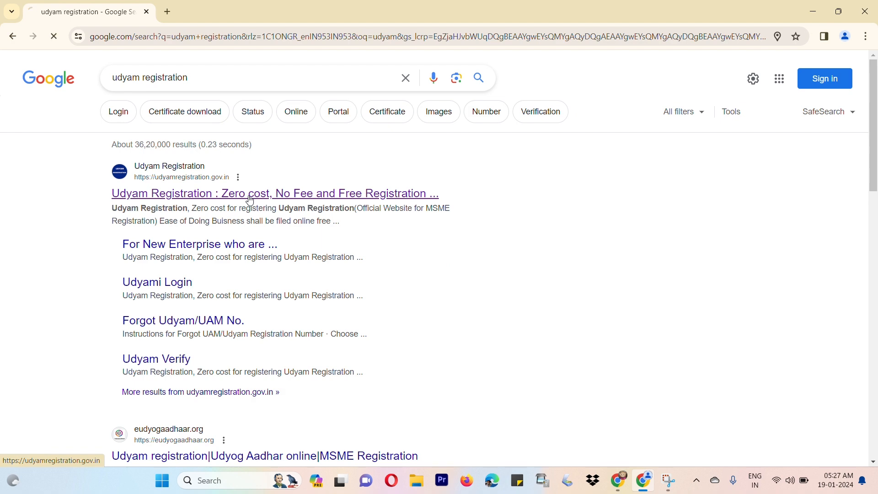
{"action": "left_click", "coordinate": [251, 198]}
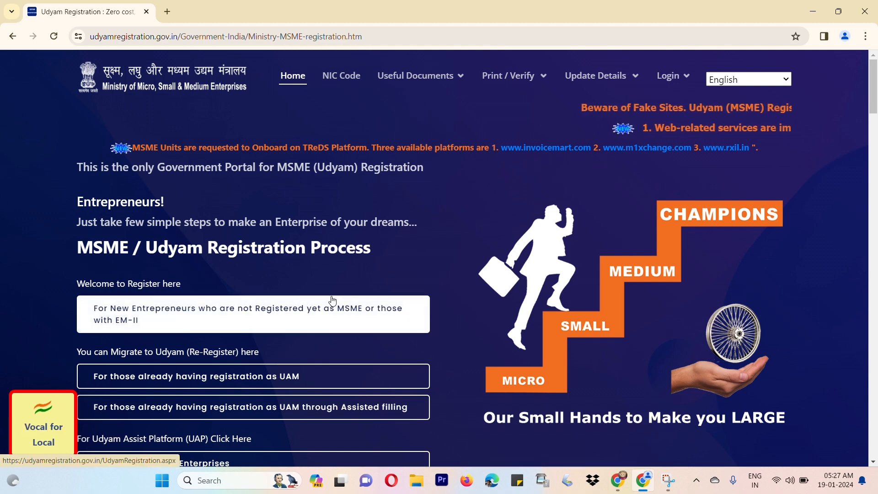
Step: Open the registration form for new entrepreneurs who are not registered yet as MSME or those with EM-II
{"action": "mouse_move", "coordinate": [548, 90]}
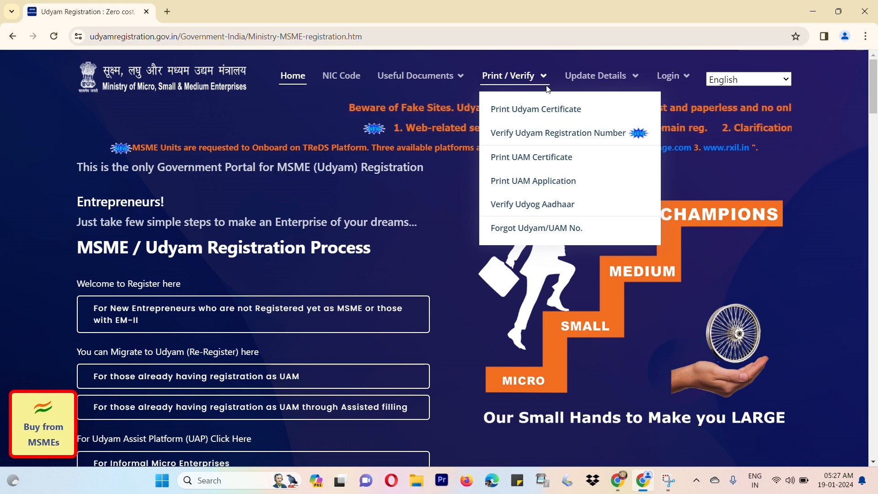
{"action": "mouse_move", "coordinate": [594, 80]}
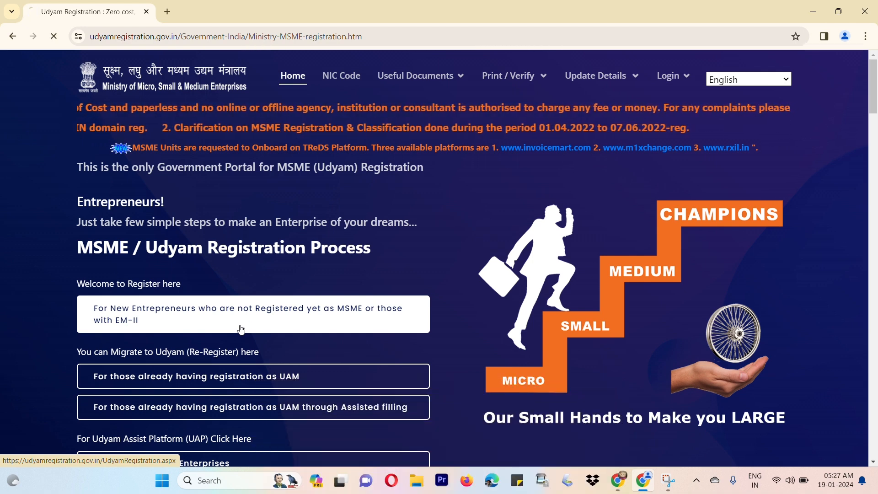
{"action": "left_click", "coordinate": [241, 329]}
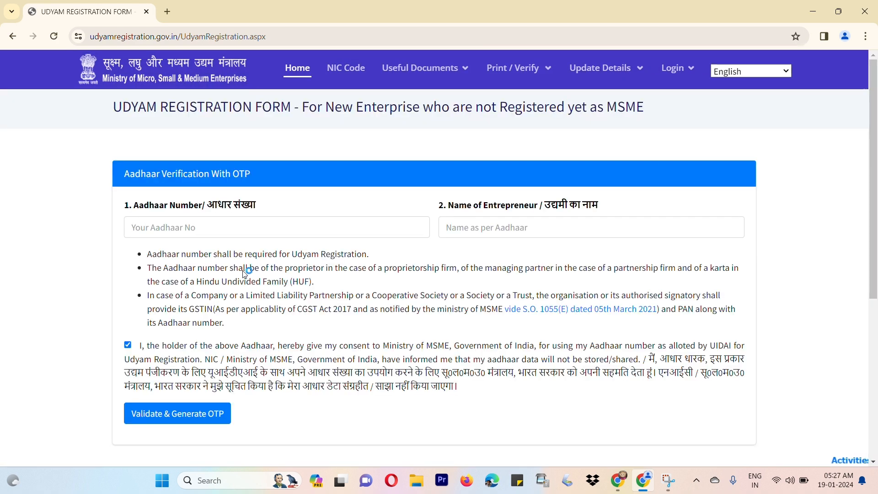
Step: Enter the Aadhaar number and the entrepreneur's name as per Aadhaar, and generate the OTP
{"action": "left_click", "coordinate": [256, 231]}
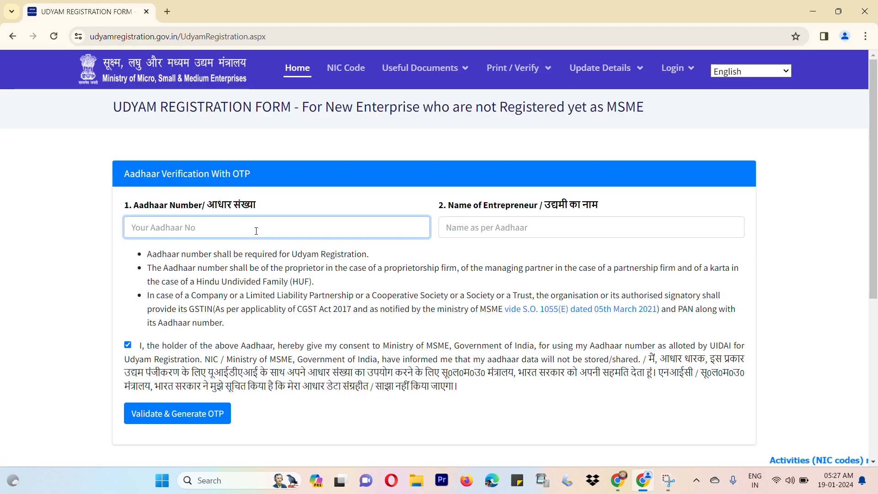
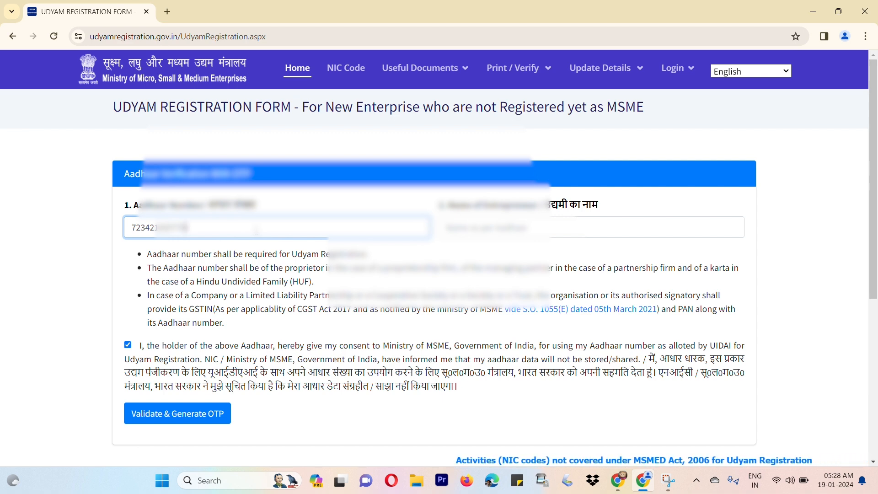
{"action": "key", "text": "Tab"}
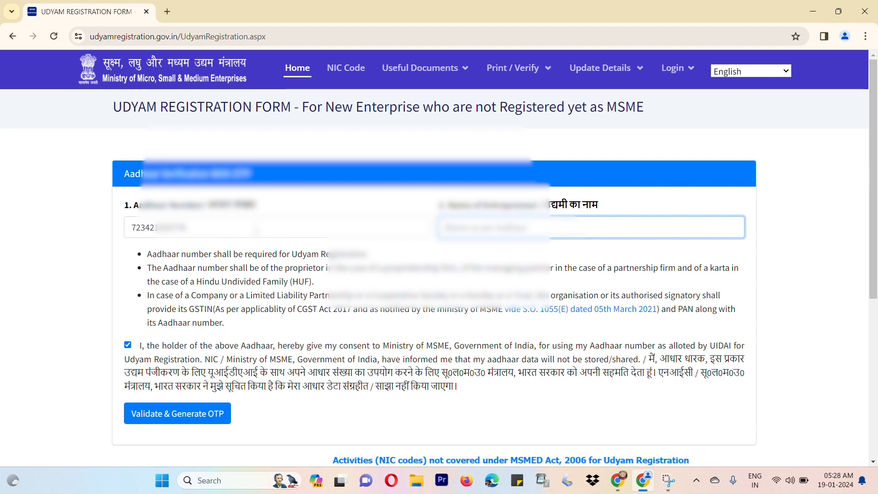
{"action": "type", "text": "????????"}
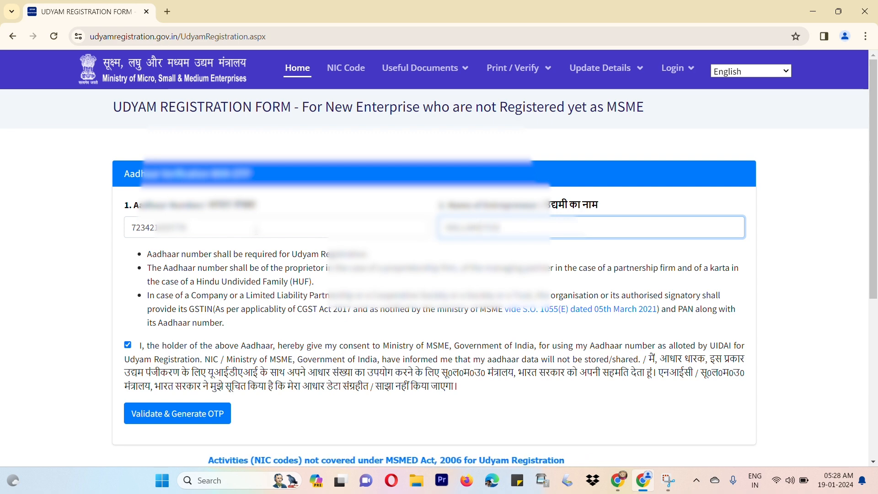
{"action": "type", "text": "?????"}
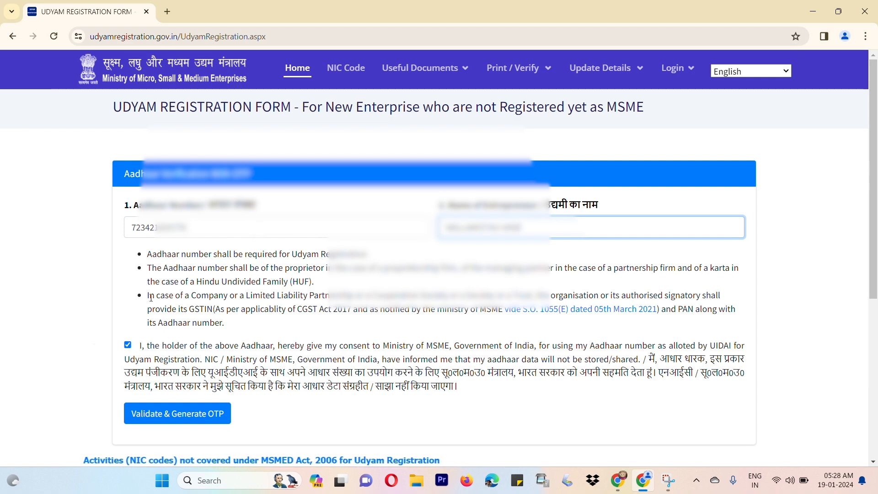
{"action": "left_click", "coordinate": [169, 415]}
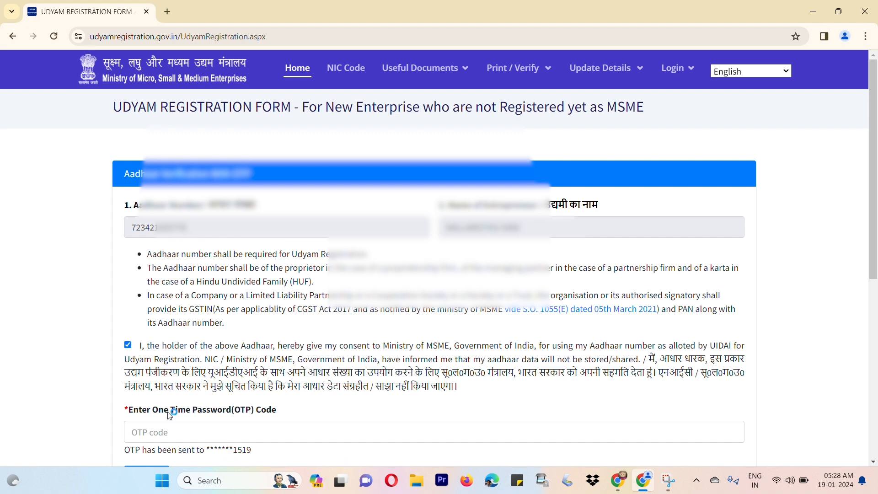
Step: Enter the one-time password (OTP) code and validate it to verify the Aadhaar
{"action": "left_click", "coordinate": [166, 433]}
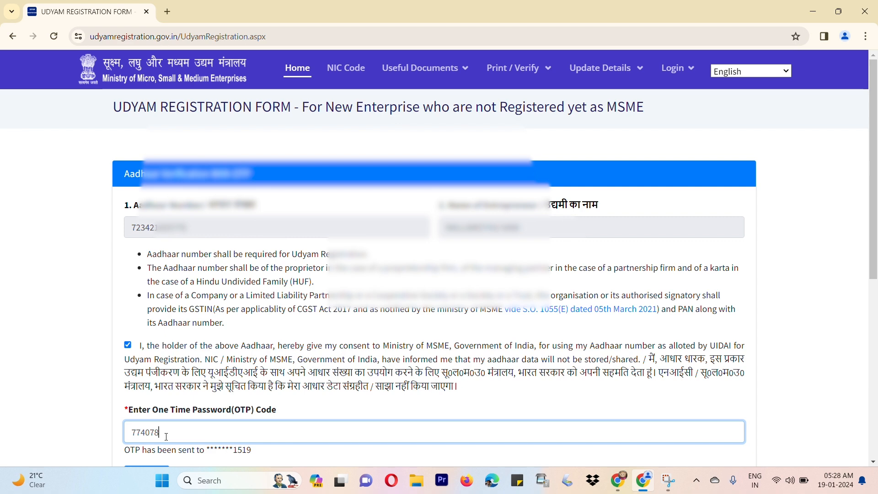
{"action": "scroll", "coordinate": [166, 437], "scroll_direction": "down", "scroll_amount": 1}
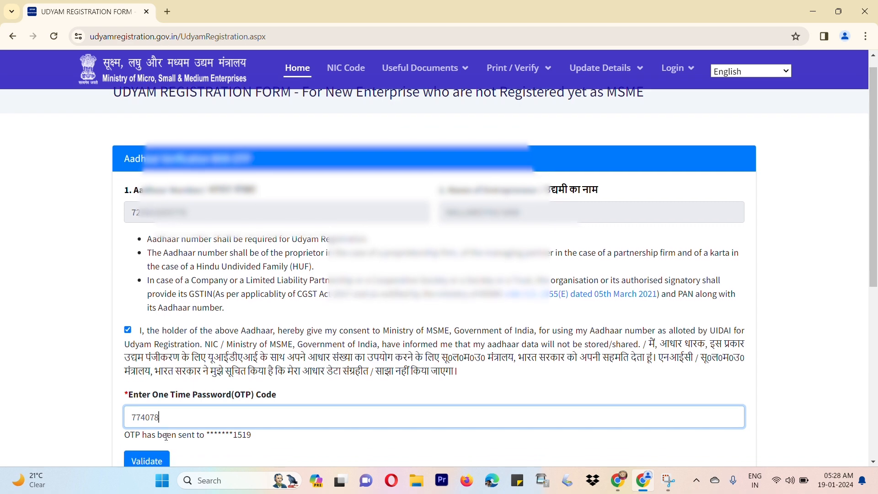
{"action": "left_click", "coordinate": [152, 464]}
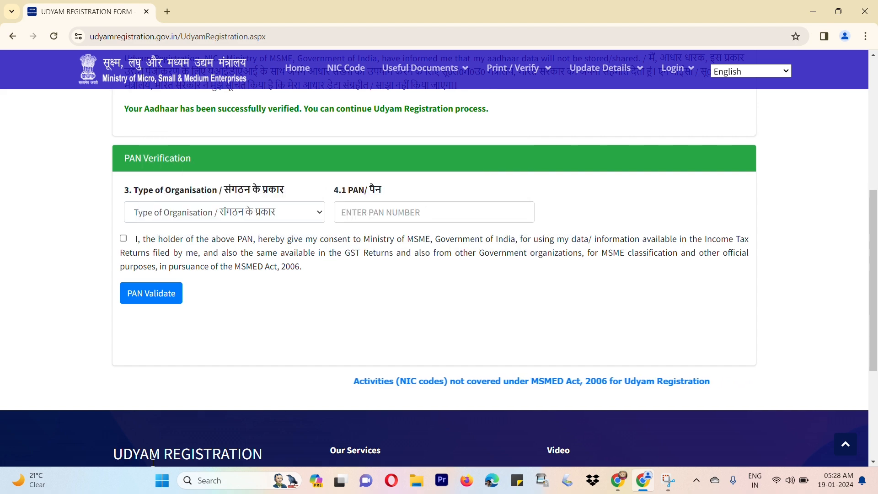
Step: Set the organisation type to Proprietary and validate the PAN by entering the PAN number and giving consent
{"action": "left_click", "coordinate": [174, 211]}
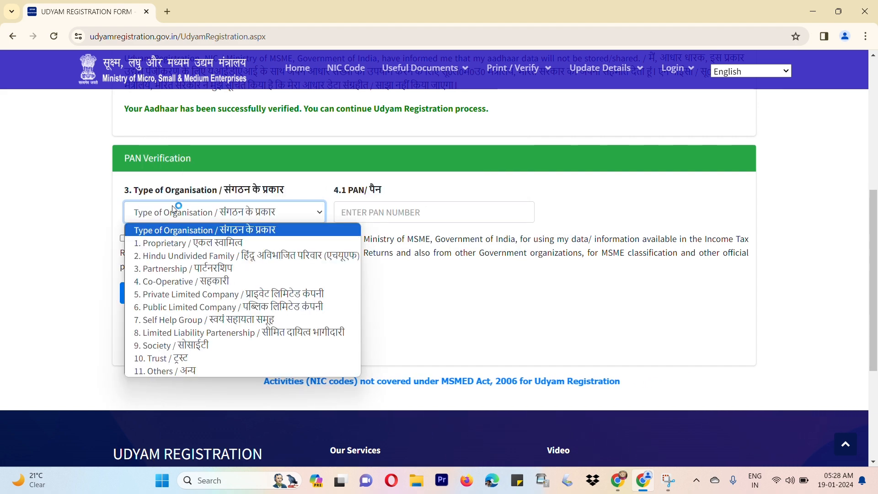
{"action": "left_click", "coordinate": [195, 240]}
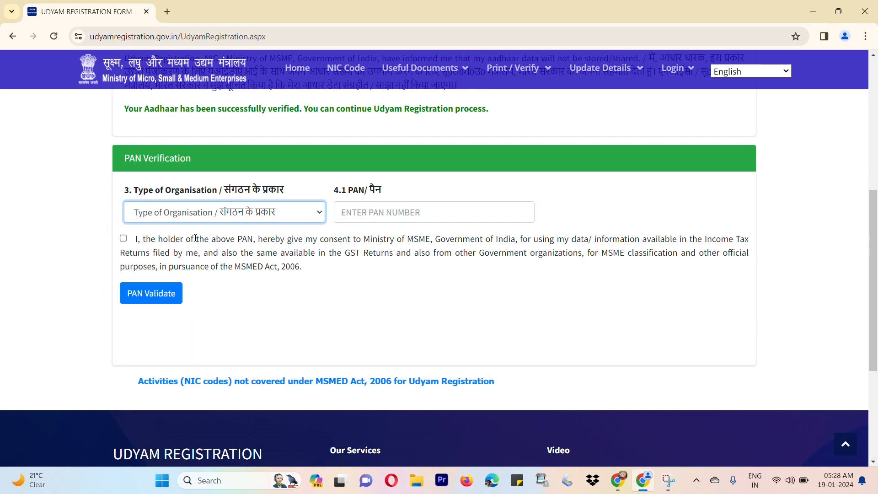
{"action": "left_click", "coordinate": [372, 209]}
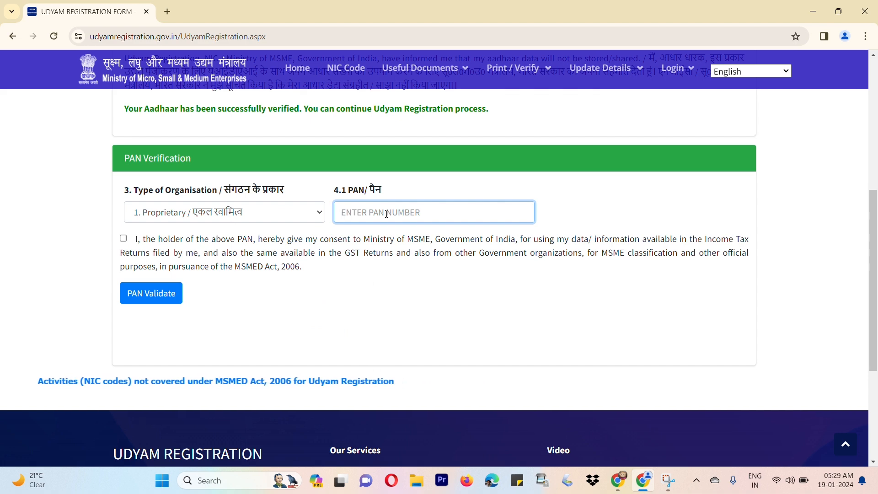
{"action": "type", "text": "BV"}
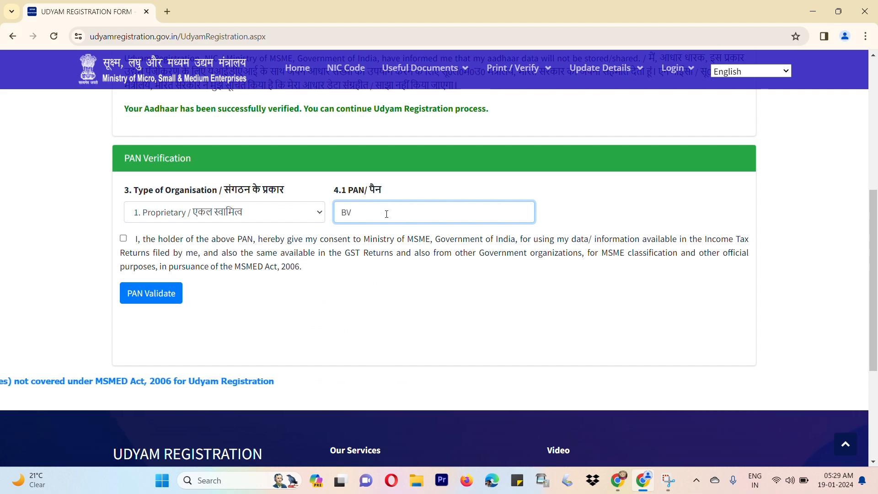
{"action": "type", "text": "NP"}
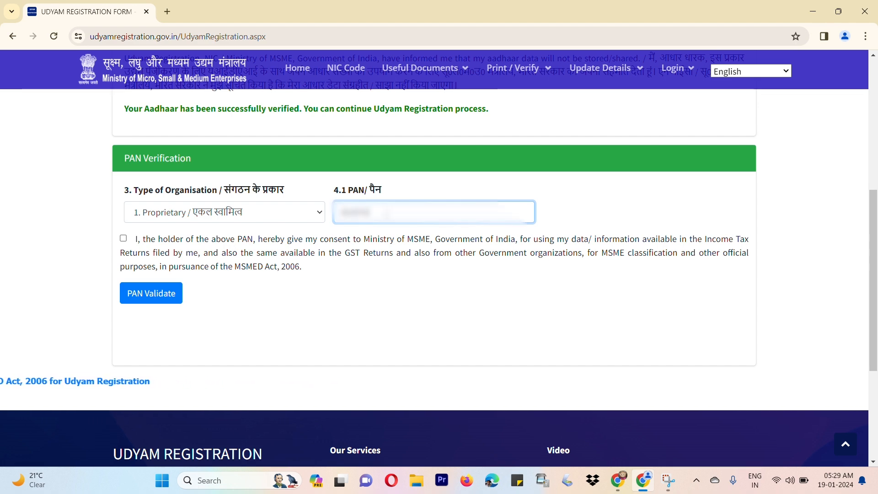
{"action": "type", "text": "?"}
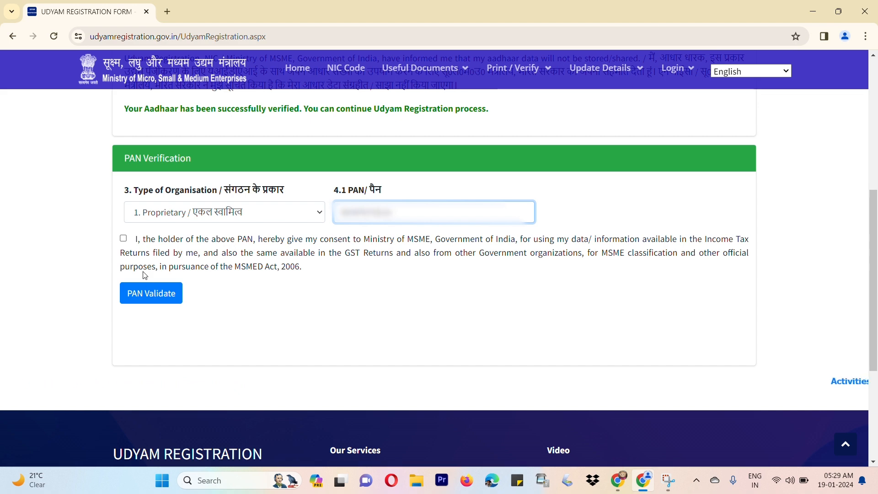
{"action": "left_click", "coordinate": [123, 239]}
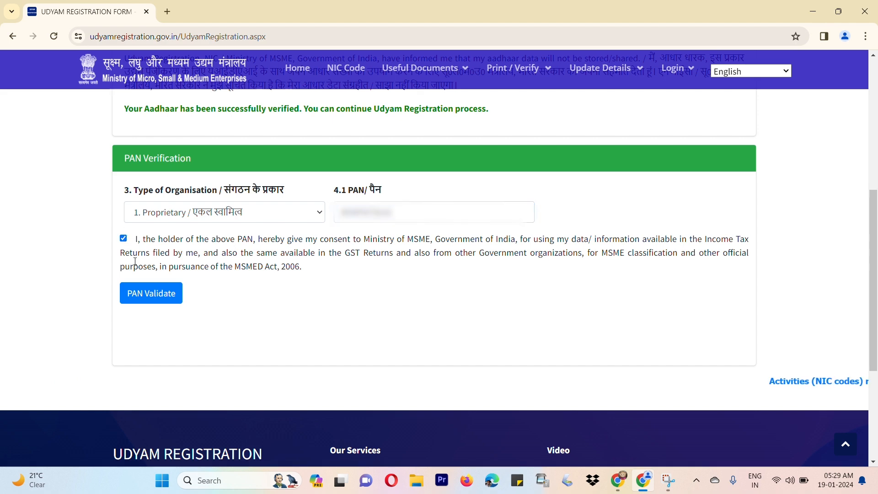
{"action": "left_click", "coordinate": [153, 295]}
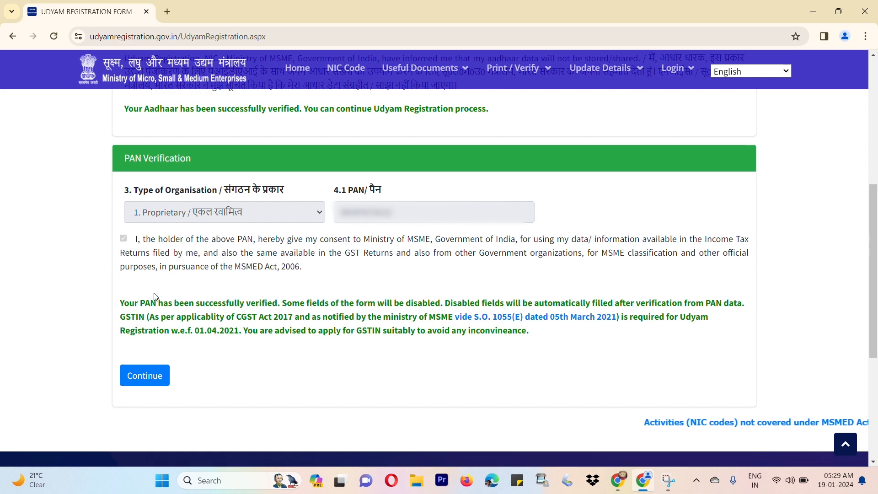
Step: Continue past the PAN verification and answer No to having a GSTIN
{"action": "left_click", "coordinate": [156, 376]}
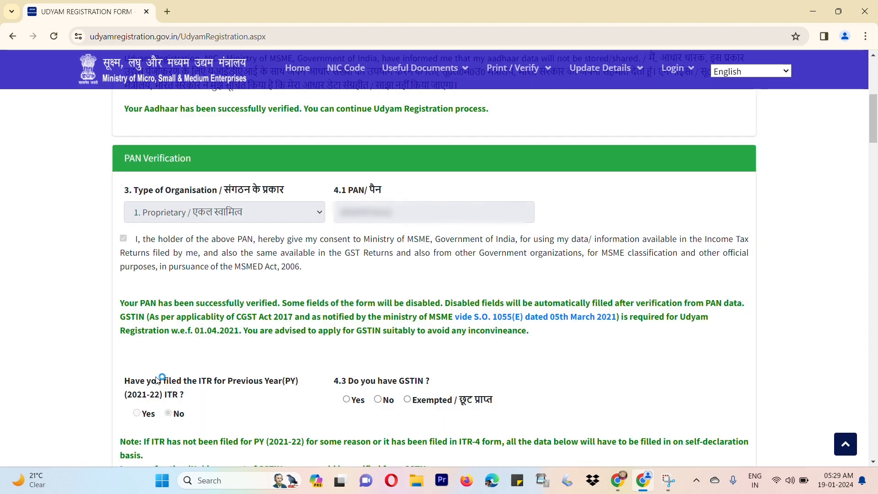
{"action": "scroll", "coordinate": [385, 315], "scroll_direction": "down", "scroll_amount": 2}
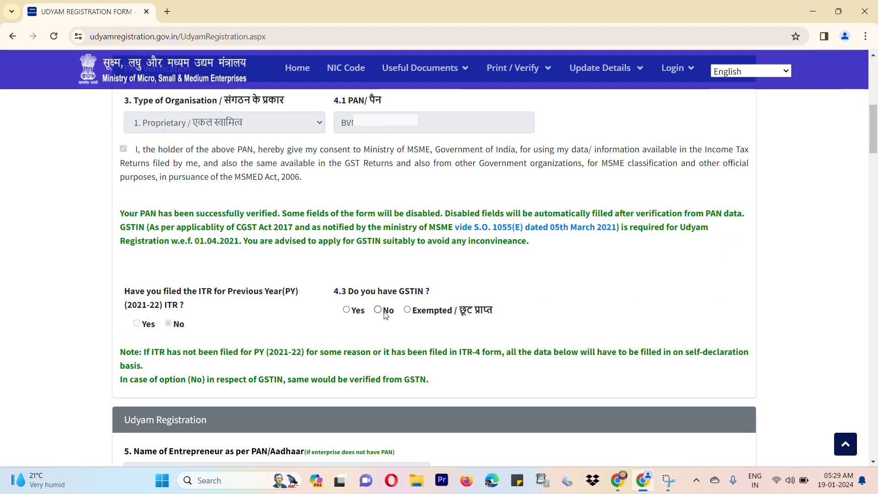
{"action": "left_click", "coordinate": [378, 310]}
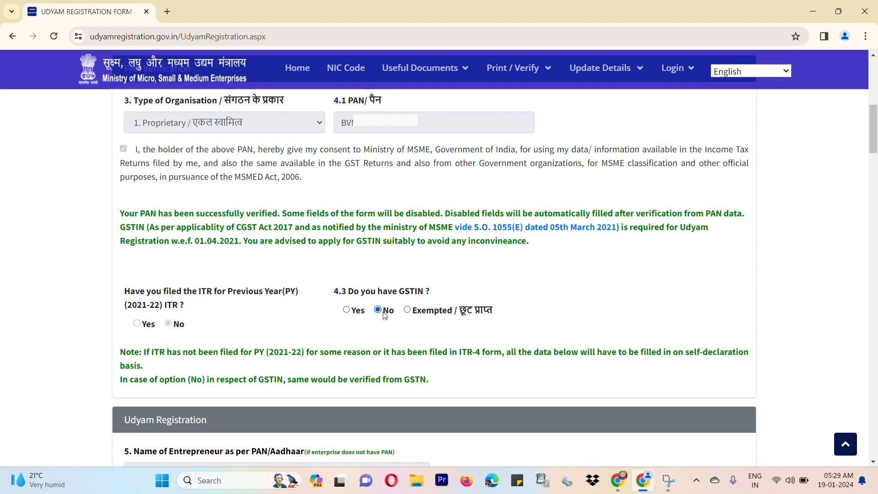
Step: Fill in the entrepreneur's mobile number and email address in the Udyam Registration section
{"action": "scroll", "coordinate": [385, 316], "scroll_direction": "down", "scroll_amount": 10}
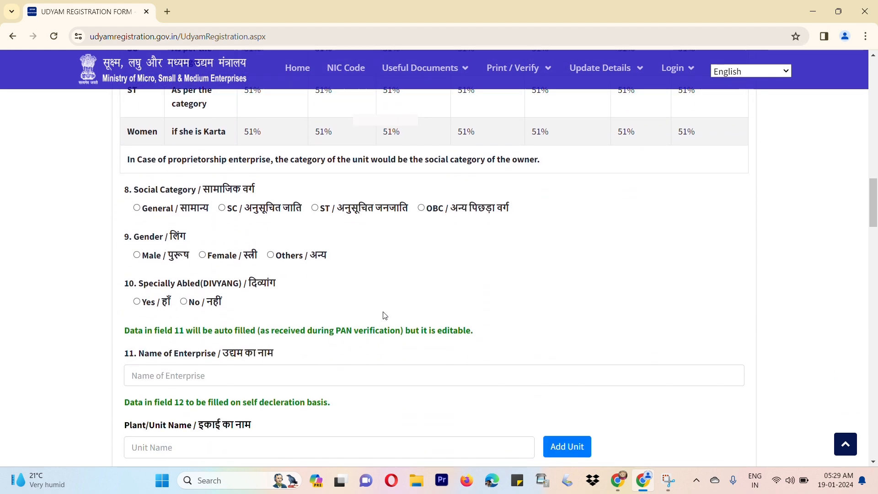
{"action": "scroll", "coordinate": [385, 315], "scroll_direction": "up", "scroll_amount": 2}
{"action": "scroll", "coordinate": [384, 314], "scroll_direction": "up", "scroll_amount": 4}
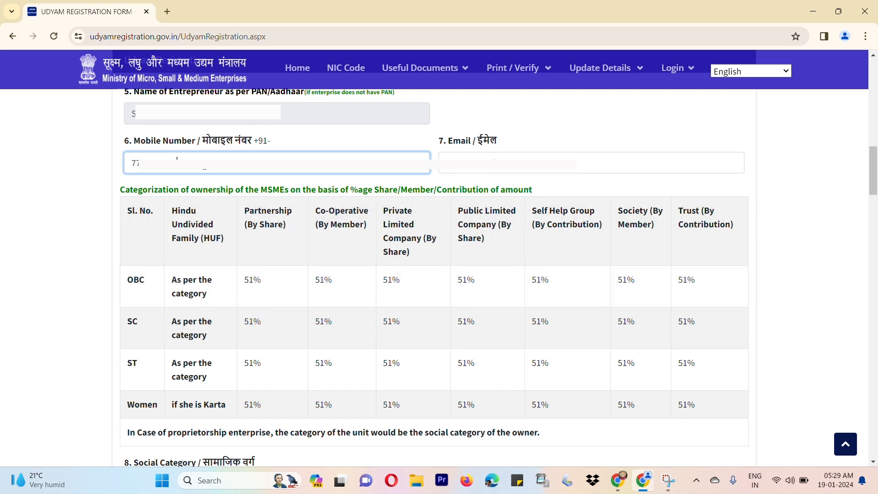
{"action": "left_click", "coordinate": [446, 162]}
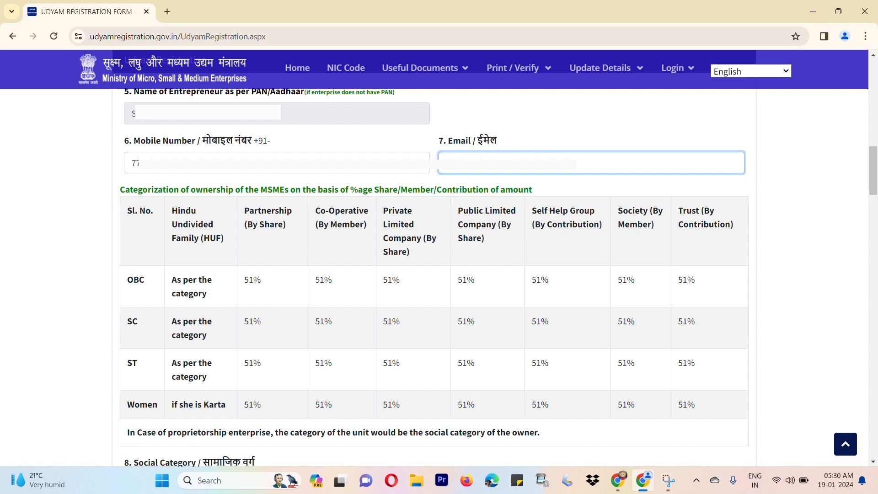
Step: Set social category to SC, gender to Female and specially abled to No, and enter the name of the enterprise
{"action": "scroll", "coordinate": [476, 167], "scroll_direction": "down", "scroll_amount": 5}
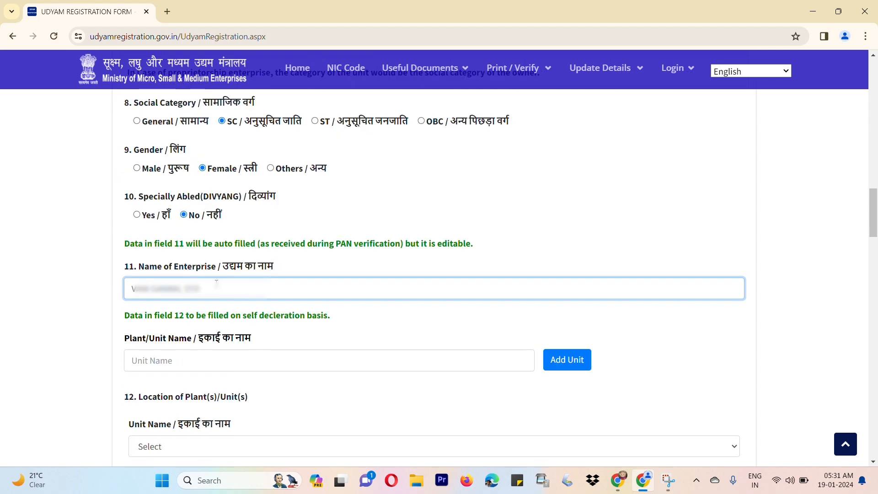
{"action": "type", "text": "RE"}
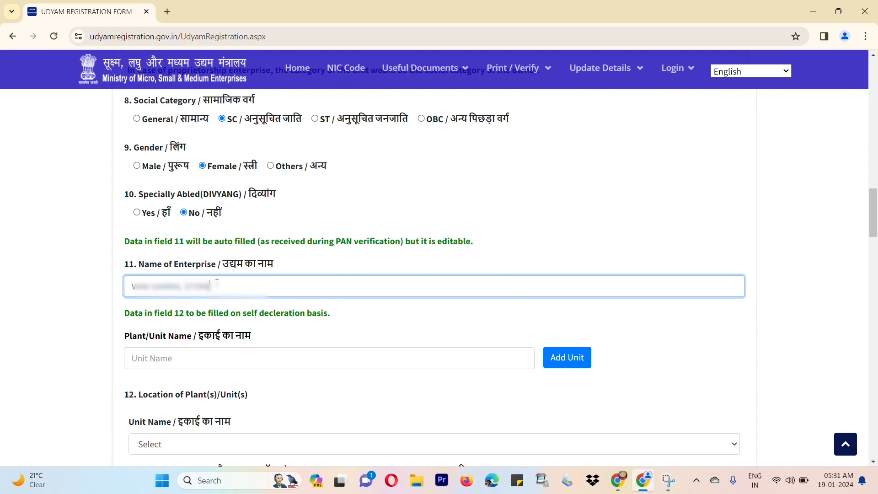
{"action": "key", "text": "ctrl+a"}
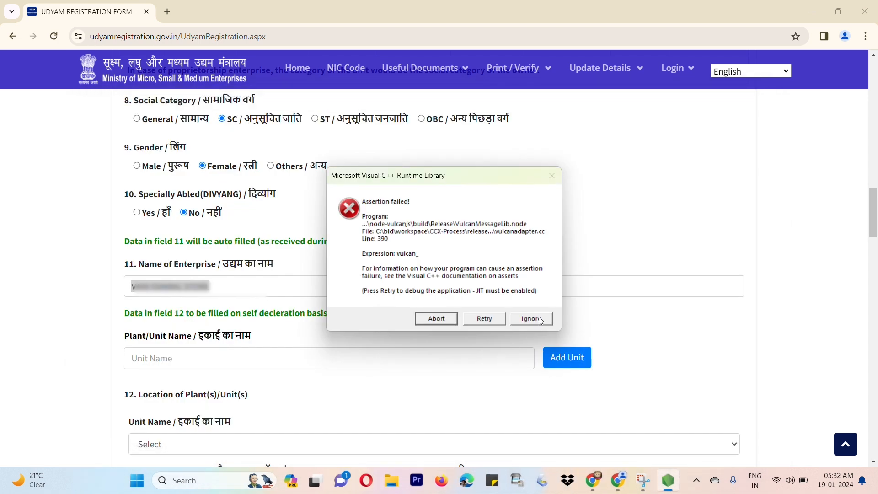
Step: Ignore the runtime library error and add a plant unit using the enterprise's name
{"action": "left_click", "coordinate": [530, 319]}
{"action": "left_click", "coordinate": [271, 359]}
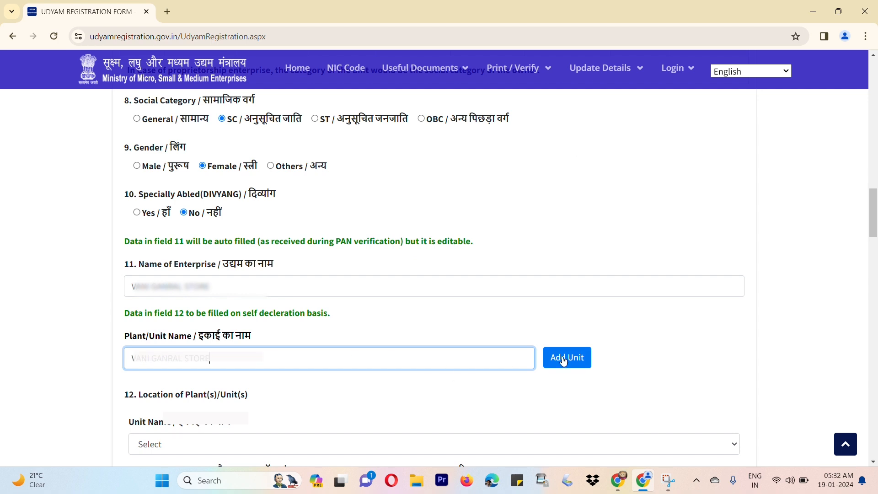
{"action": "left_click", "coordinate": [583, 357]}
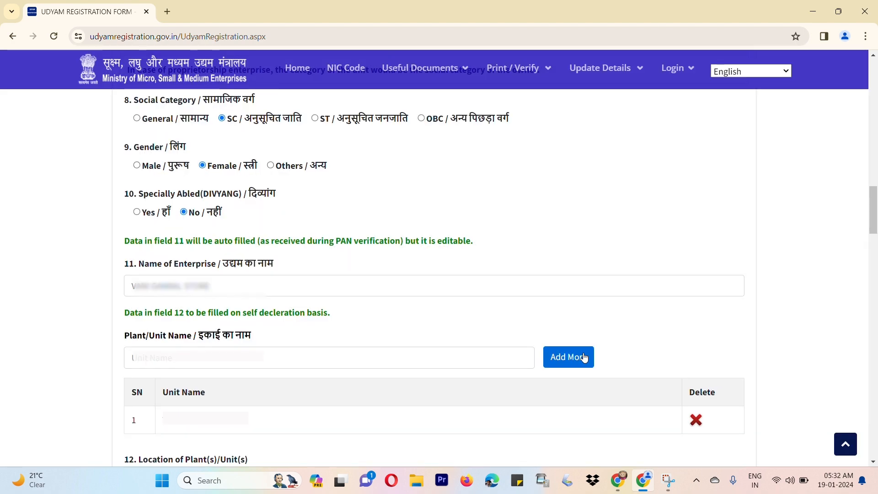
Step: Select the added unit under Location of Plant(s)/Unit(s), fill in its full address and add the plant
{"action": "scroll", "coordinate": [584, 358], "scroll_direction": "down", "scroll_amount": 4}
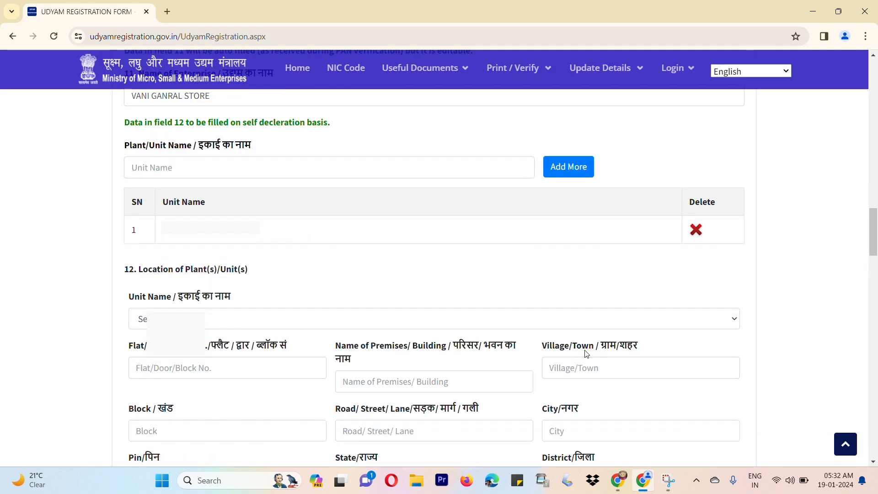
{"action": "left_click", "coordinate": [731, 328]}
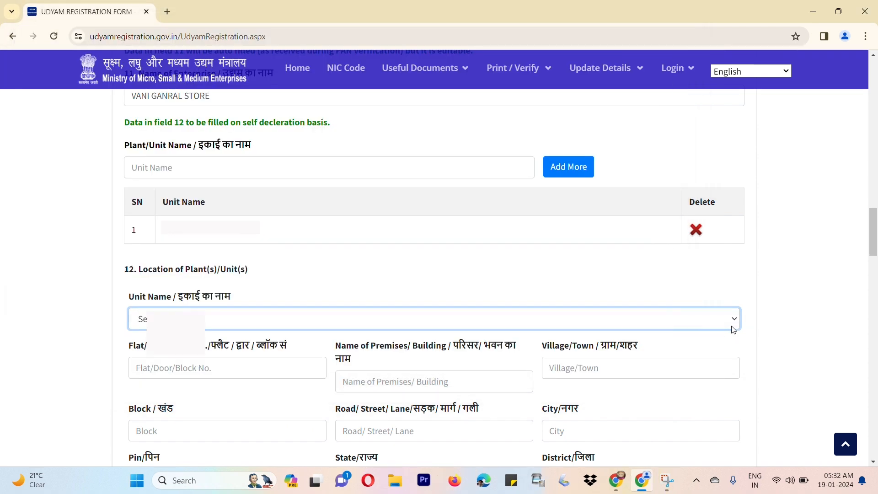
{"action": "left_click", "coordinate": [731, 327]}
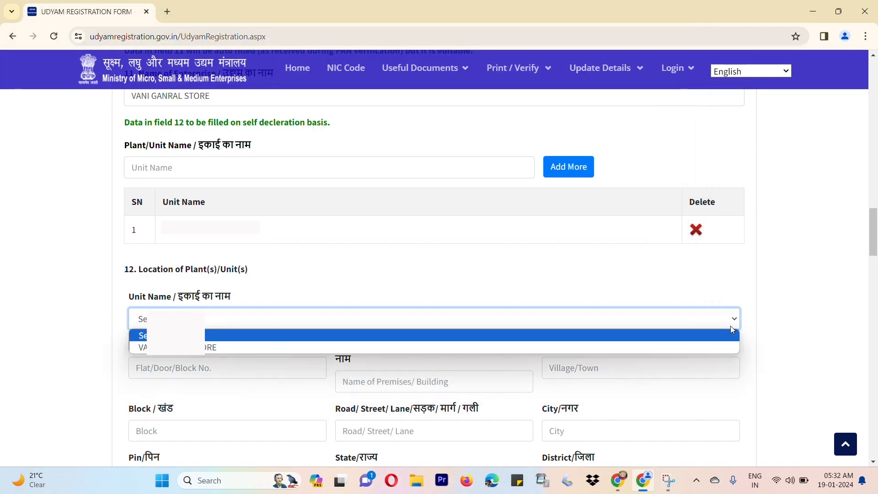
{"action": "left_click", "coordinate": [631, 349]}
{"action": "scroll", "coordinate": [191, 215], "scroll_direction": "down", "scroll_amount": 3}
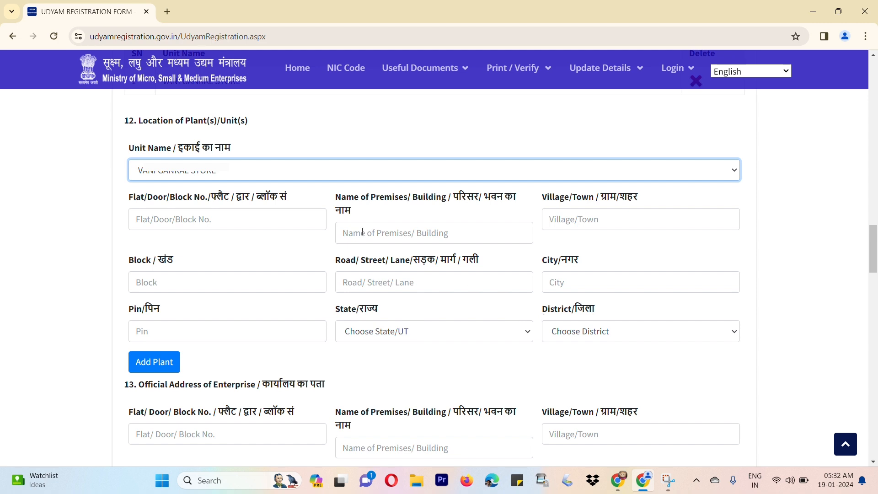
{"action": "left_click", "coordinate": [229, 215]}
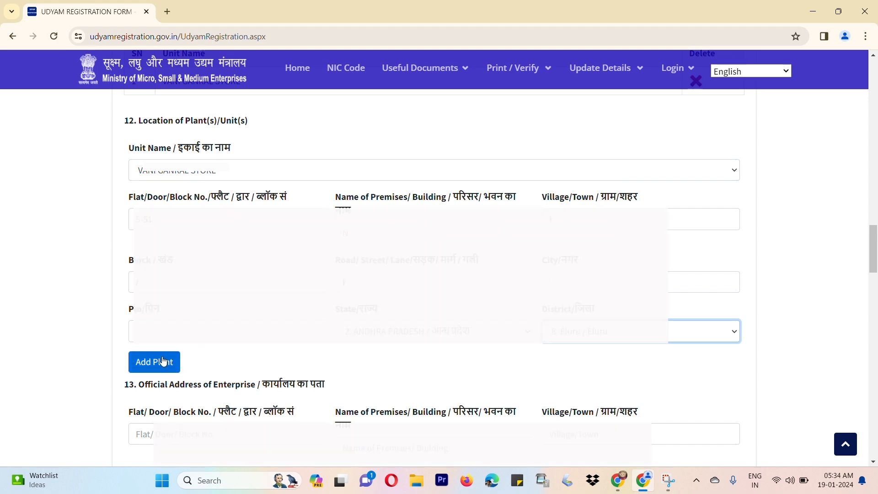
{"action": "left_click", "coordinate": [163, 362]}
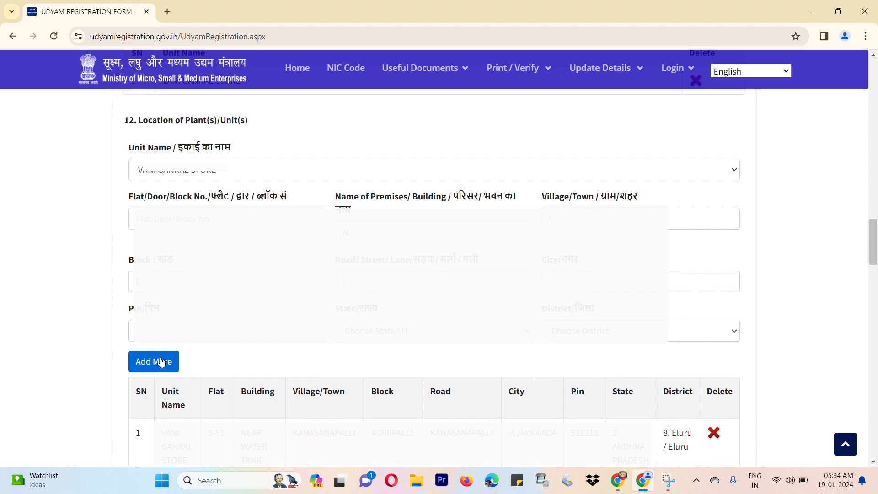
Step: Enter the flat/door number and the name of the premises in the Official Address of Enterprise
{"action": "scroll", "coordinate": [161, 362], "scroll_direction": "down", "scroll_amount": 7}
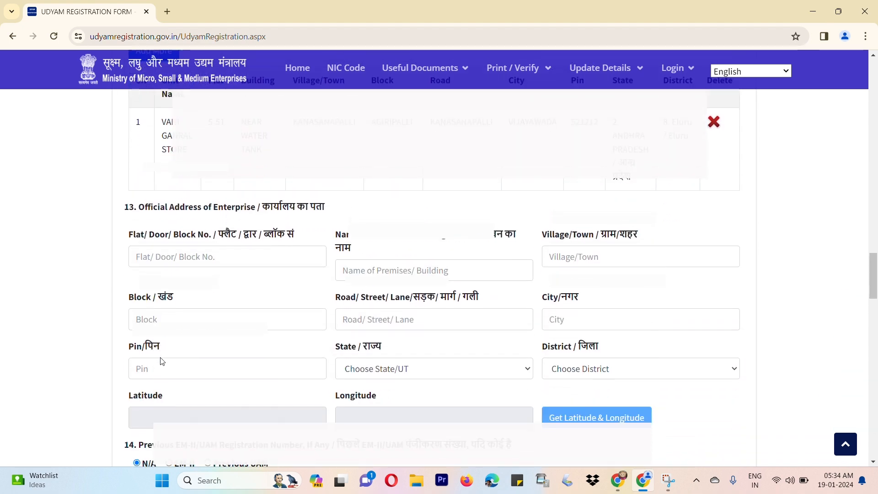
{"action": "left_click", "coordinate": [210, 245]}
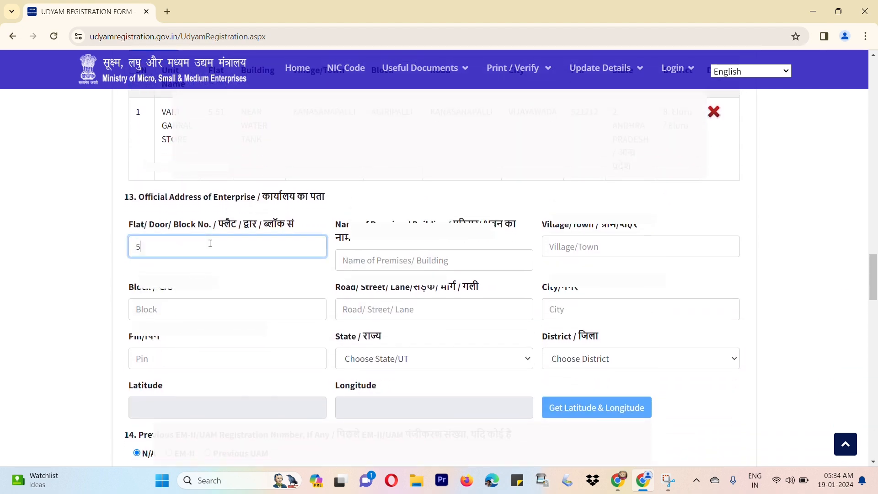
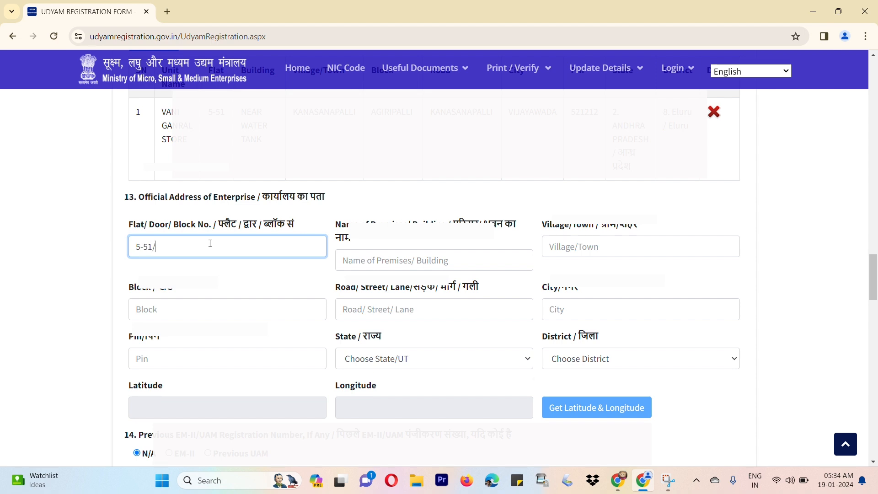
{"action": "key", "text": "Tab"}
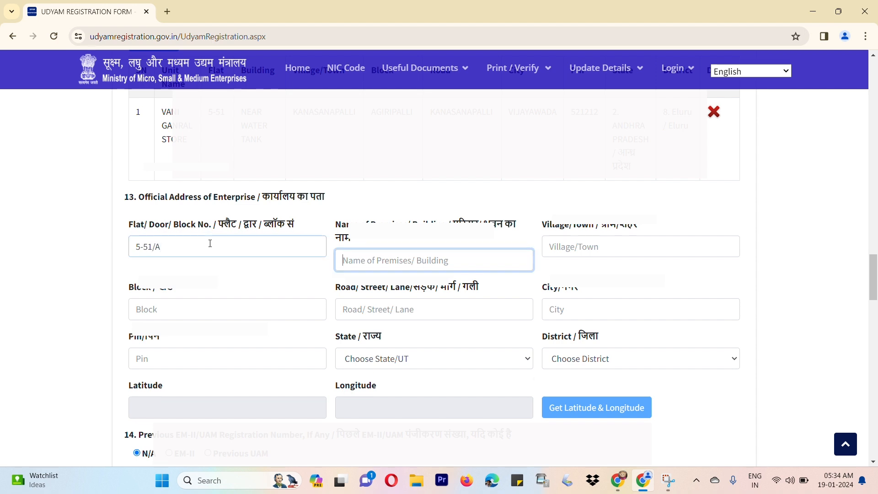
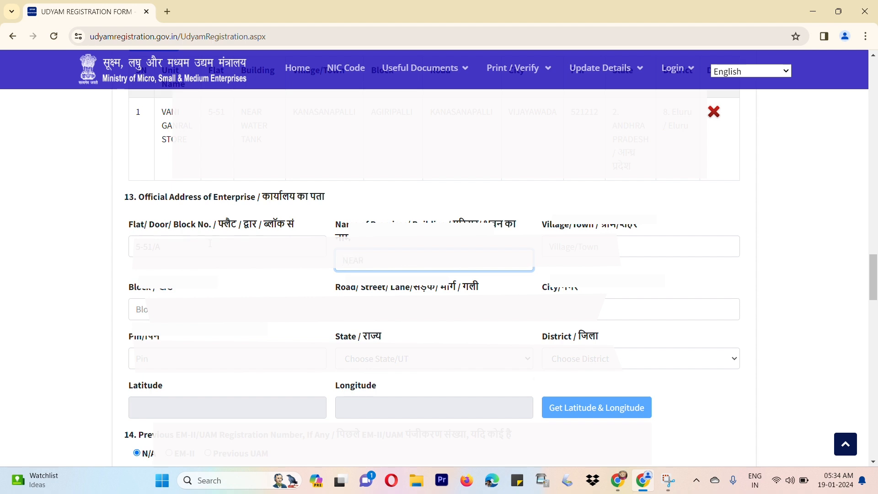
Step: Complete the official address with the village, block, road, city, PIN code, state and district
{"action": "left_click", "coordinate": [574, 252]}
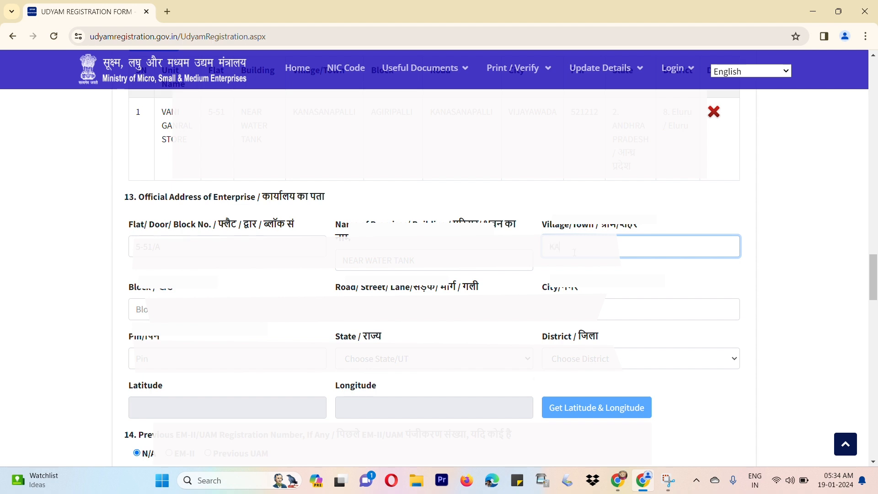
{"action": "type", "text": "KANASANAPALLI"}
{"action": "key", "text": "Tab"}
{"action": "type", "text": "AG"}
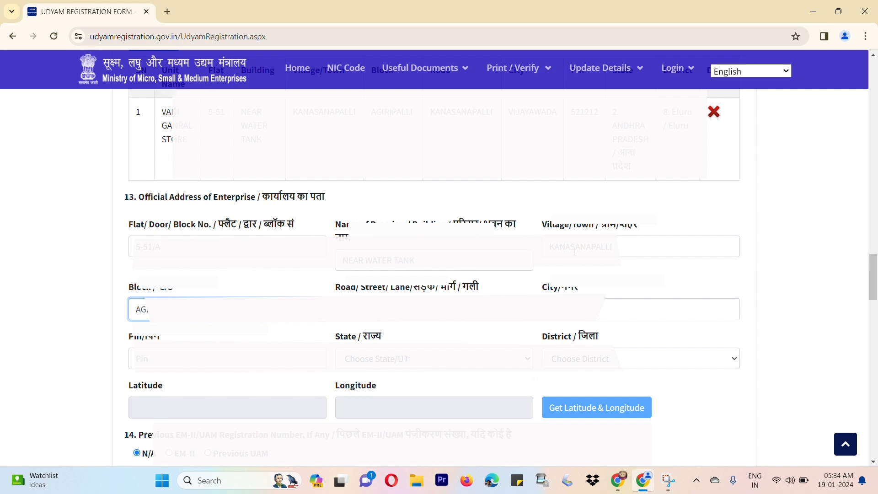
{"action": "key", "text": "Tab"}
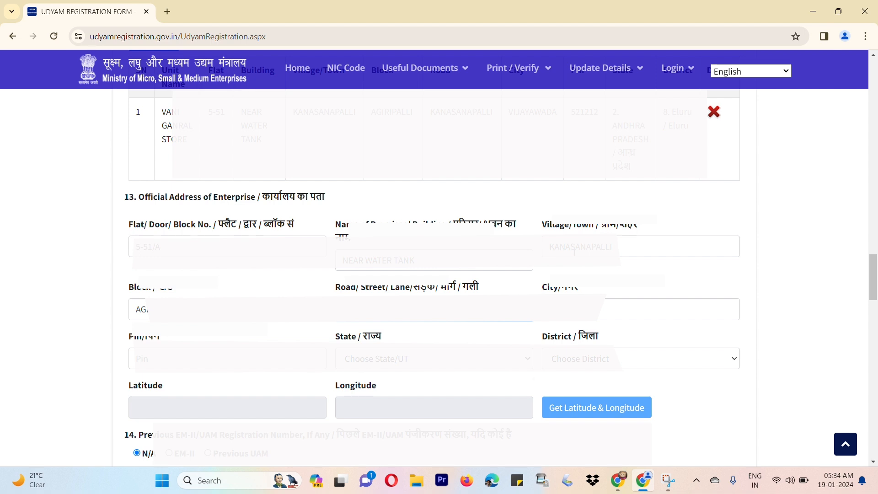
{"action": "key", "text": "Tab"}
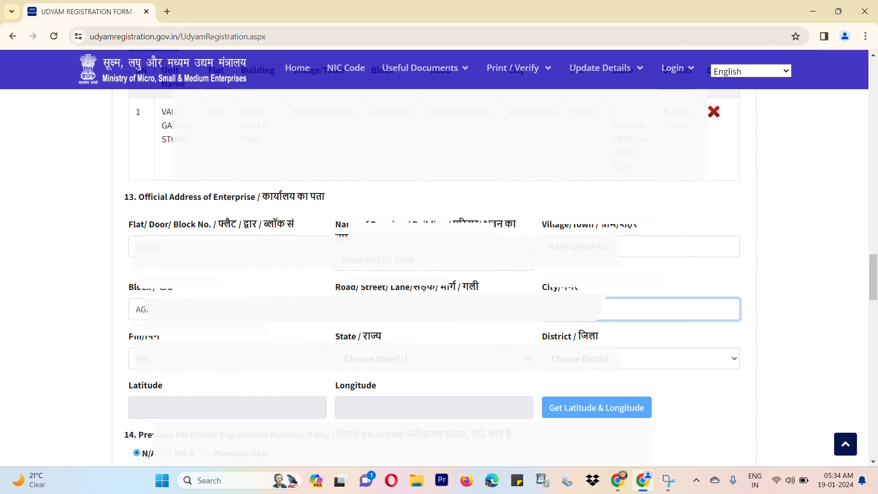
Step: Get the latitude and longitude by pinpointing the business location inside the red district boundary on the map, and return them to the form
{"action": "scroll", "coordinate": [613, 165], "scroll_direction": "down", "scroll_amount": 6}
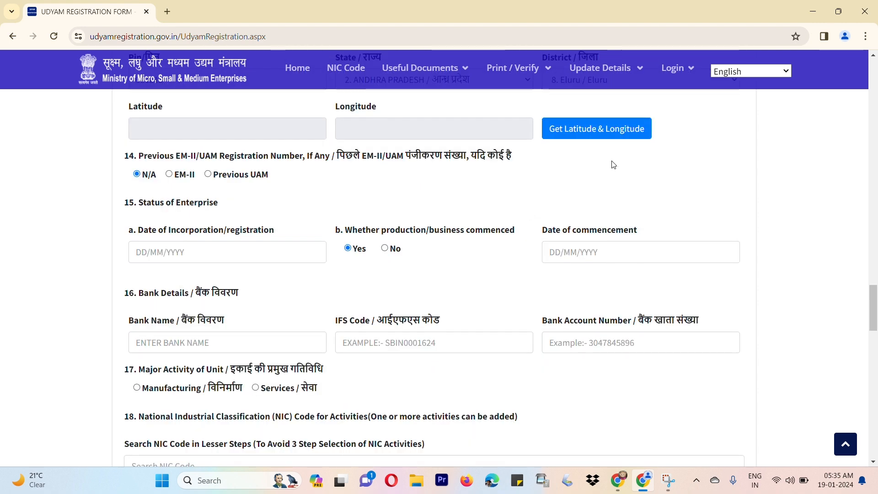
{"action": "left_click", "coordinate": [604, 133]}
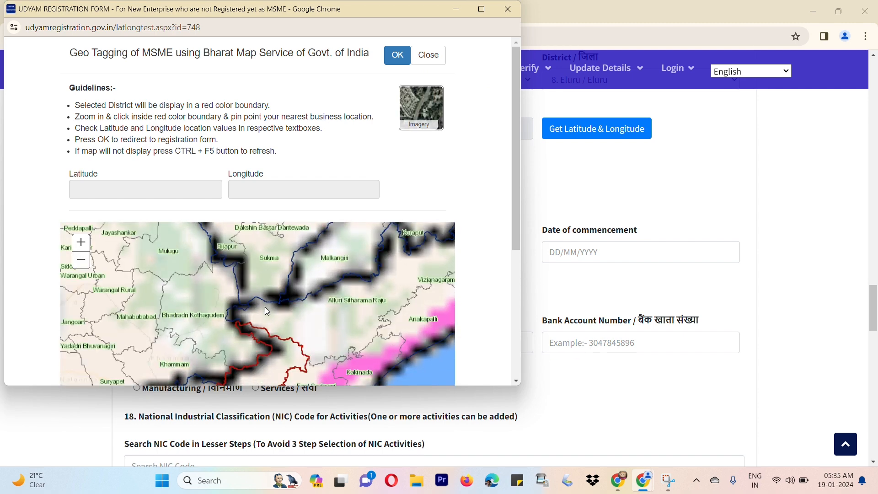
{"action": "scroll", "coordinate": [267, 311], "scroll_direction": "down", "scroll_amount": 5}
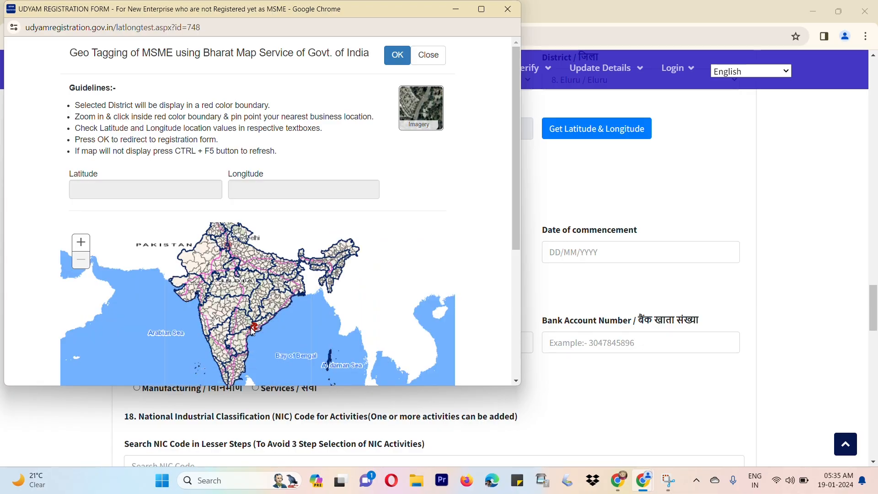
{"action": "scroll", "coordinate": [252, 331], "scroll_direction": "up", "scroll_amount": 3}
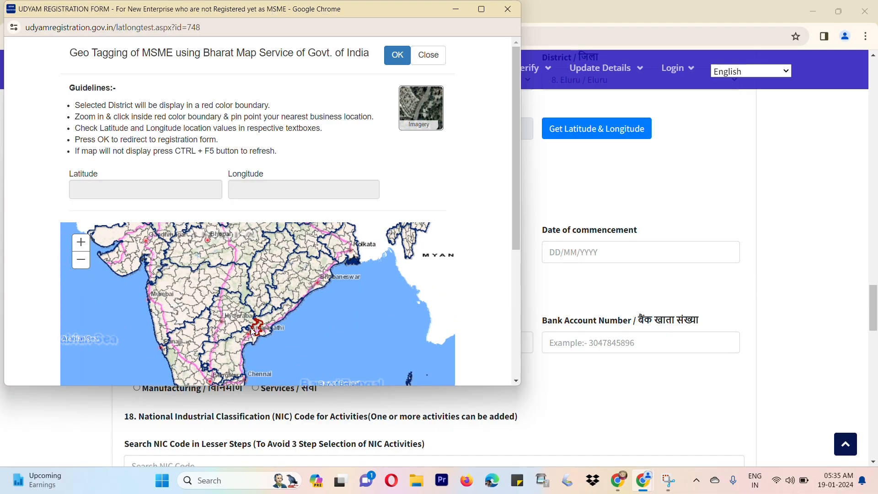
{"action": "scroll", "coordinate": [253, 331], "scroll_direction": "up", "scroll_amount": 1}
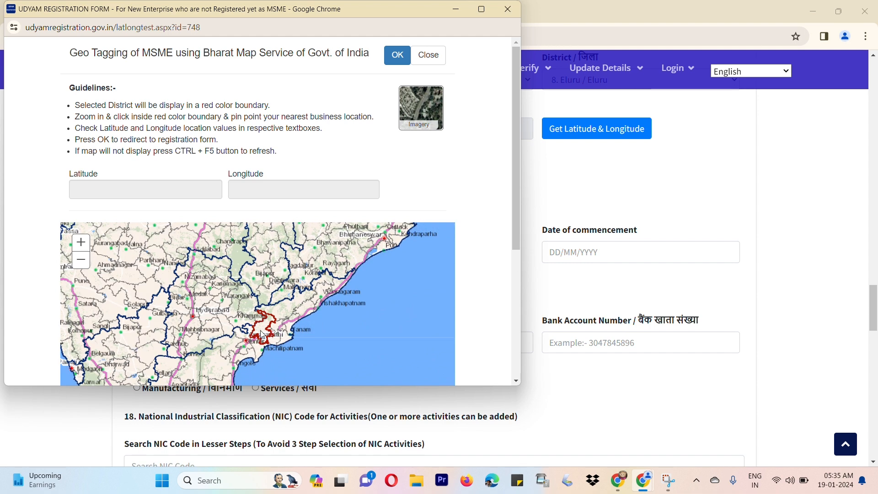
{"action": "scroll", "coordinate": [261, 334], "scroll_direction": "up", "scroll_amount": 1}
{"action": "left_click", "coordinate": [261, 334]}
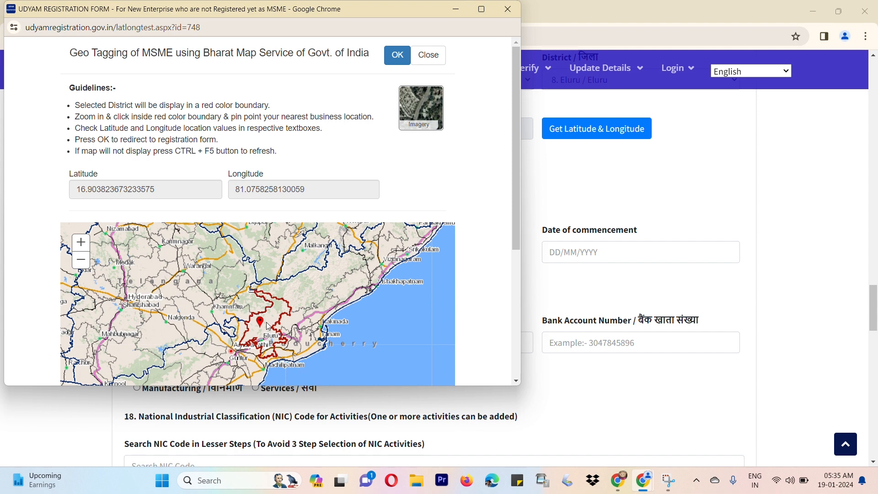
{"action": "double_click", "coordinate": [263, 325]}
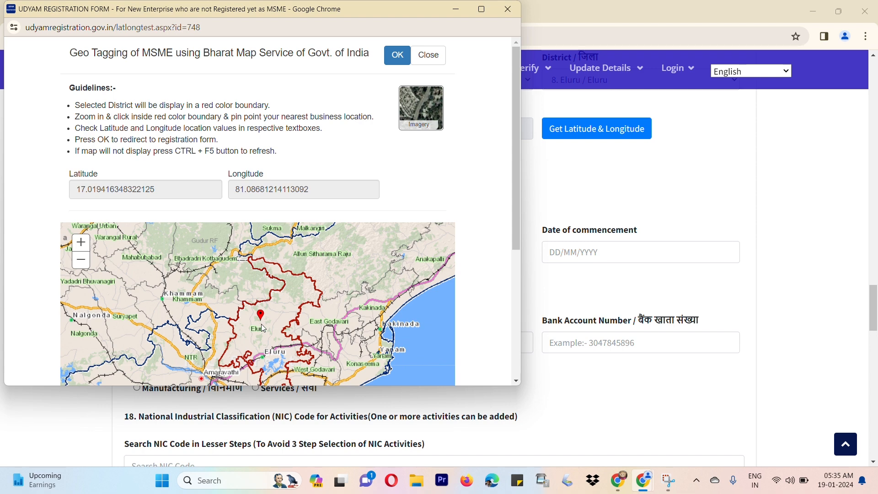
{"action": "double_click", "coordinate": [260, 358]}
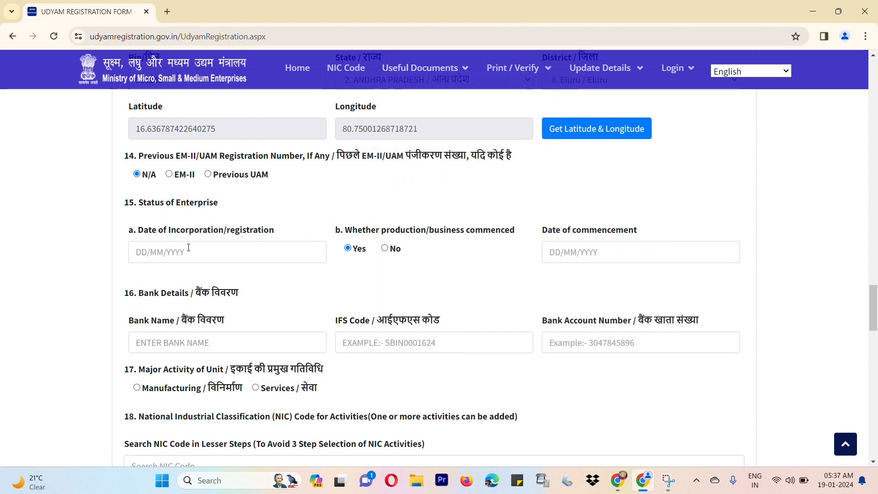
Step: Set the date of incorporation to 15/01/2020 and answer No to whether production/business has commenced
{"action": "left_click", "coordinate": [188, 247]}
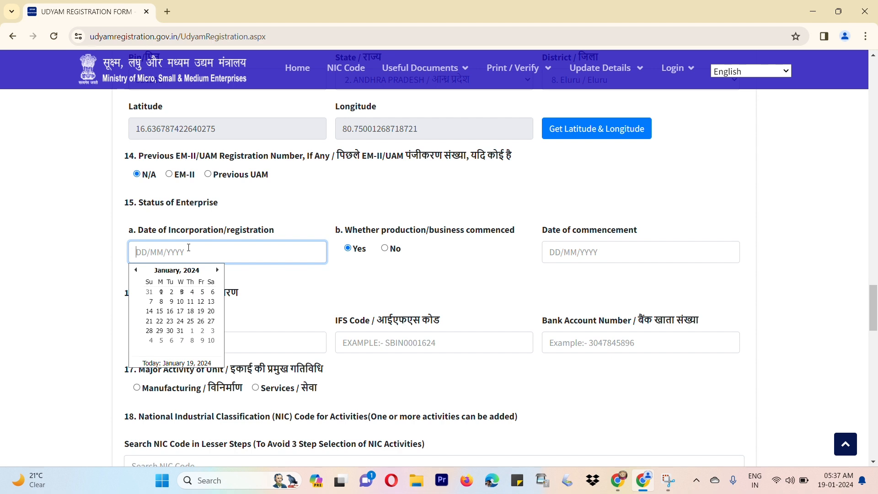
{"action": "type", "text": "15/01/2020"}
{"action": "left_click", "coordinate": [406, 299]}
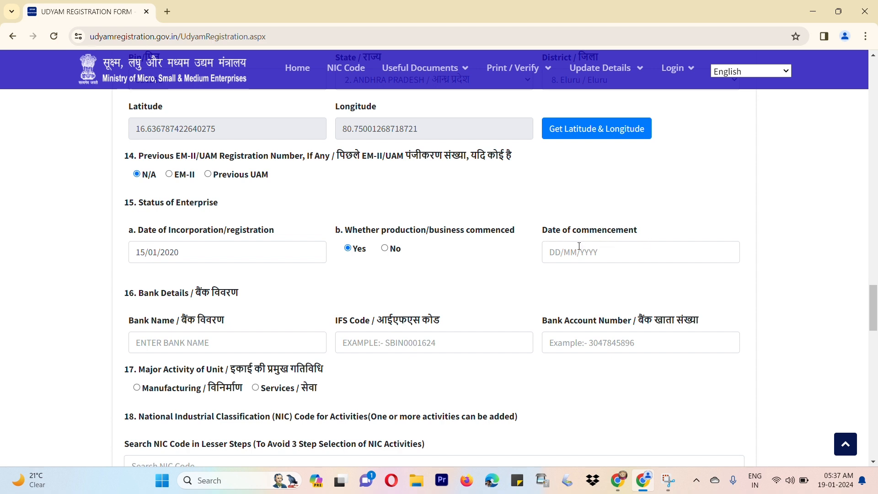
{"action": "left_click", "coordinate": [385, 248]}
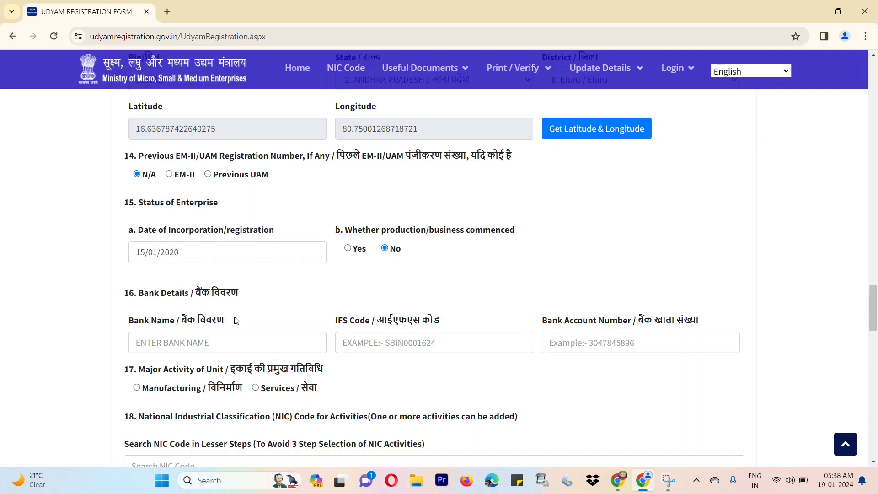
Step: Fill in the bank details with UNION BANK as the bank name, the IFS code and the bank account number
{"action": "left_click", "coordinate": [217, 341]}
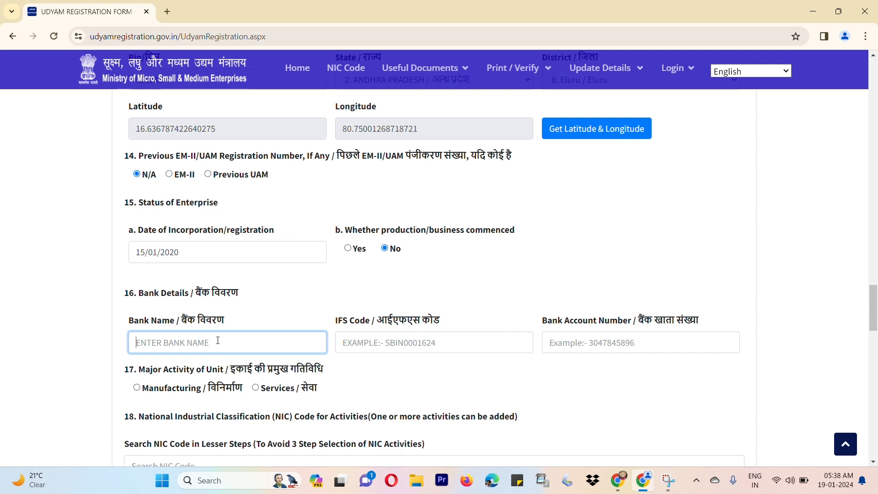
{"action": "type", "text": "UNI"}
{"action": "type", "text": "ON BANK"}
{"action": "left_click", "coordinate": [392, 343]}
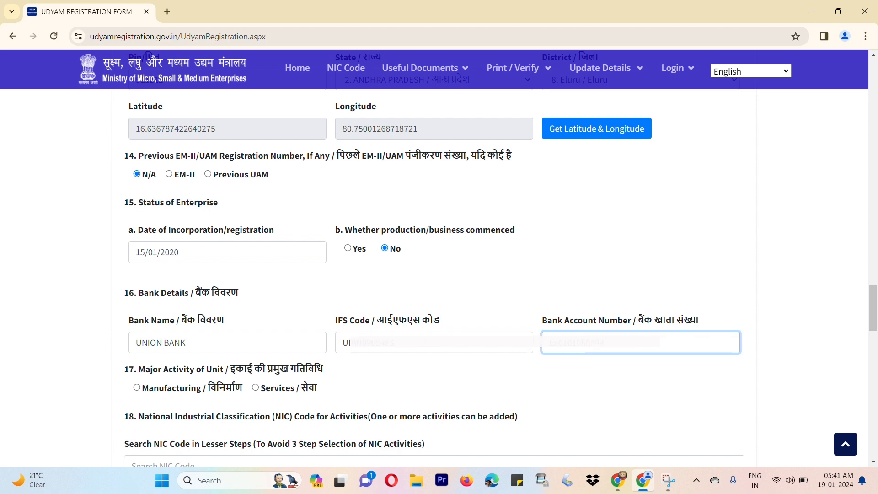
Step: Set the major activity of the unit to Services and the major activity under services to Trading
{"action": "scroll", "coordinate": [282, 254], "scroll_direction": "down", "scroll_amount": 5}
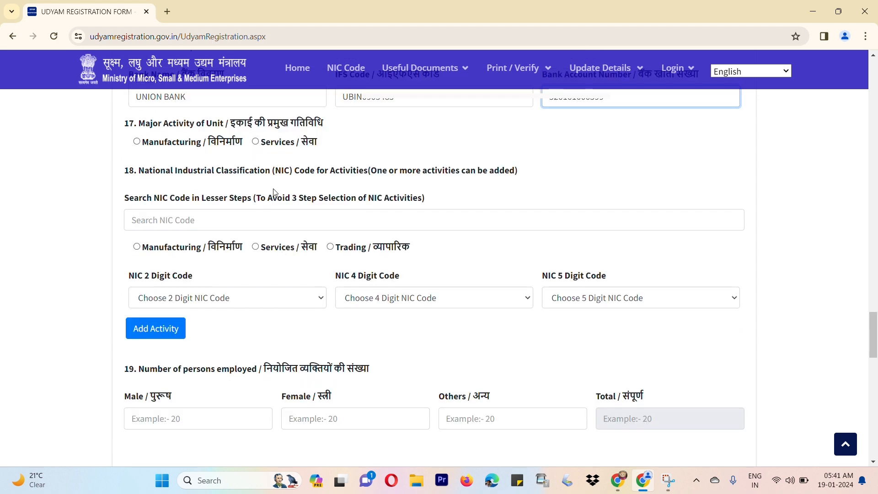
{"action": "left_click", "coordinate": [256, 142]}
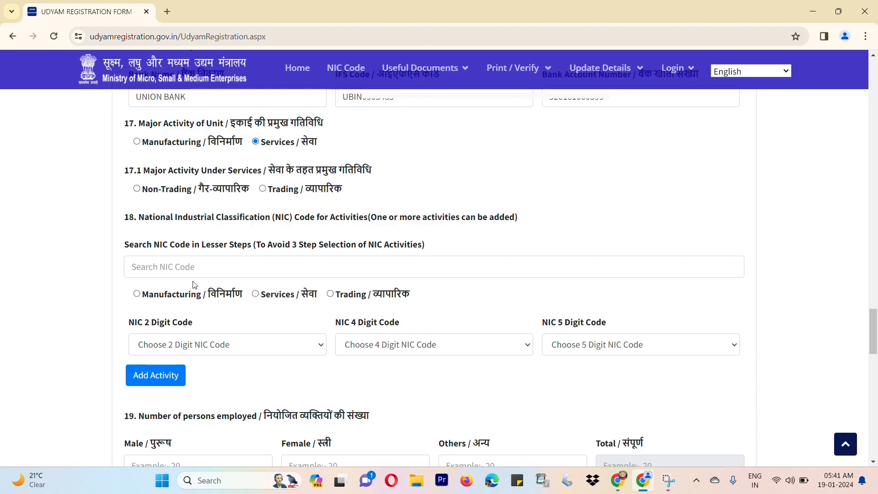
{"action": "left_click", "coordinate": [263, 189]}
Step: Search the NIC codes for RETAIL and choose 47110-Retail sale in non-specialized stores with food, beverages or tobacco predominating
{"action": "left_click", "coordinate": [253, 266]}
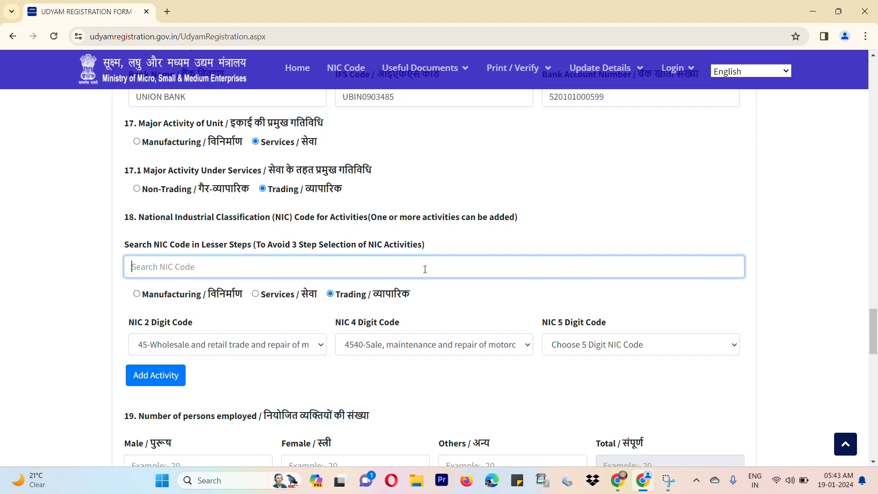
{"action": "type", "text": "R"}
{"action": "type", "text": "I"}
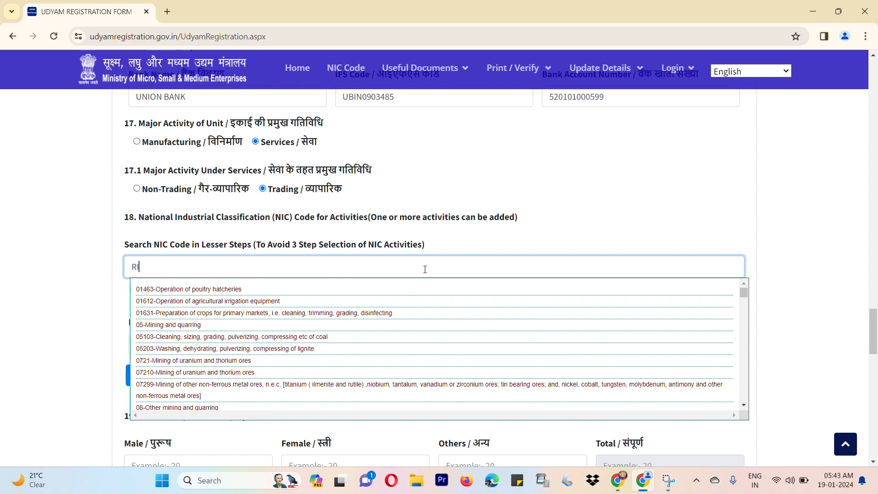
{"action": "type", "text": "ET"}
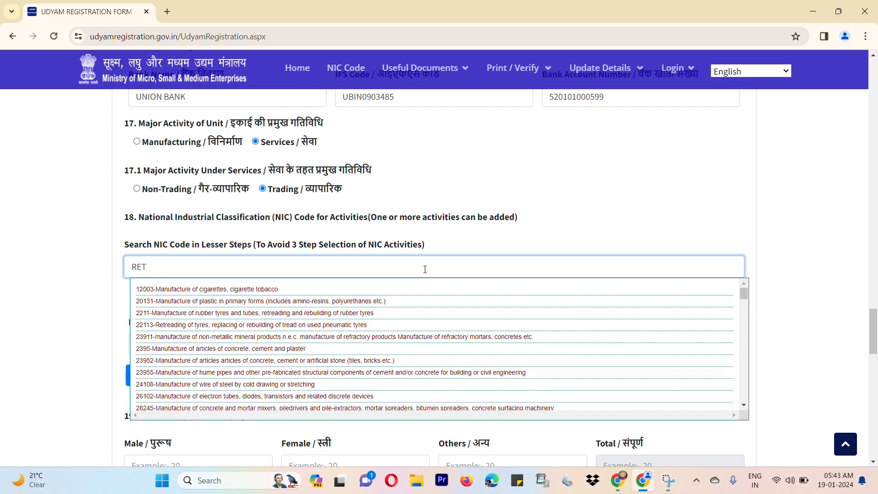
{"action": "type", "text": "AIL"}
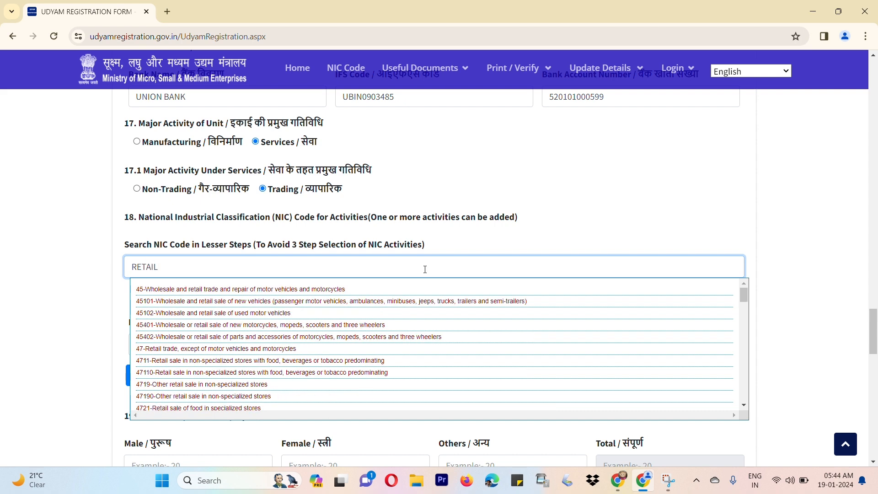
{"action": "left_click", "coordinate": [417, 368]}
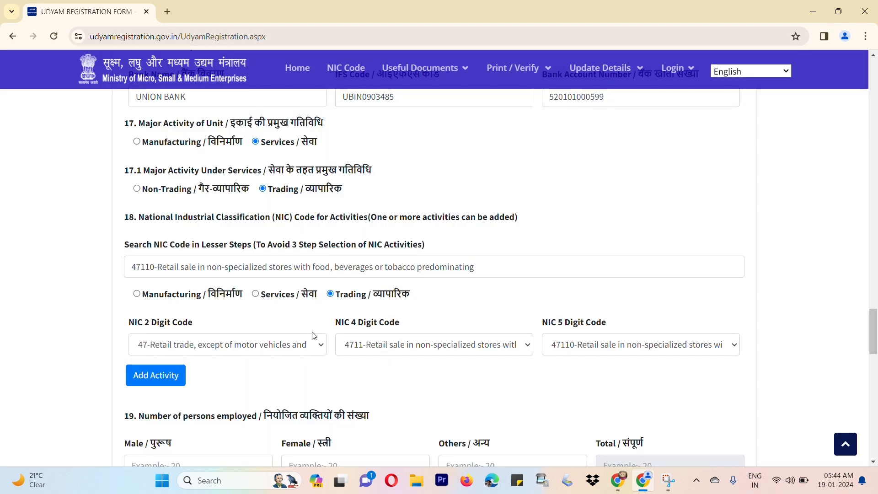
Step: Check the 2, 4 and 5 digit NIC code selections and add the retail activity to the form
{"action": "left_click", "coordinate": [305, 344]}
{"action": "left_click", "coordinate": [303, 347]}
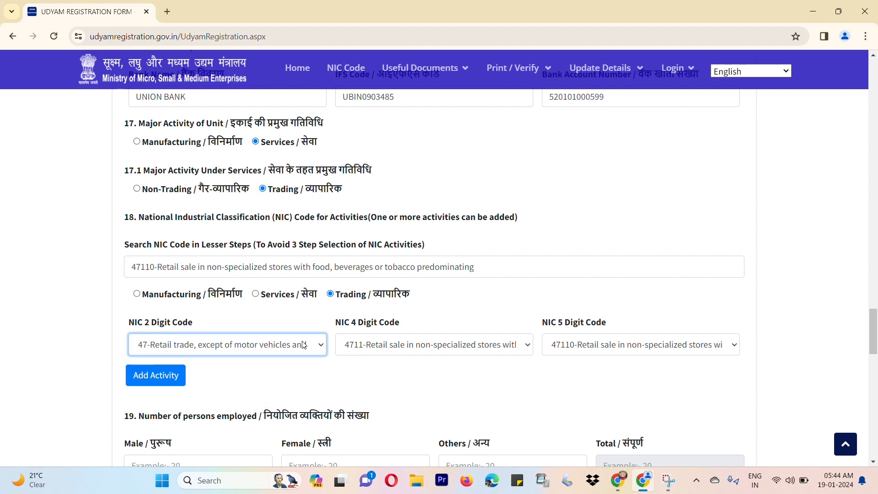
{"action": "left_click", "coordinate": [370, 352]}
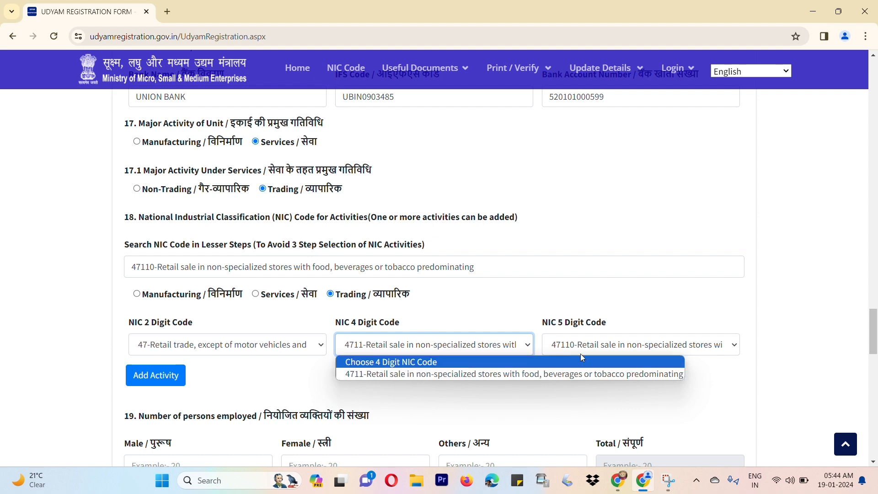
{"action": "left_click", "coordinate": [608, 346]}
{"action": "left_click", "coordinate": [608, 345]}
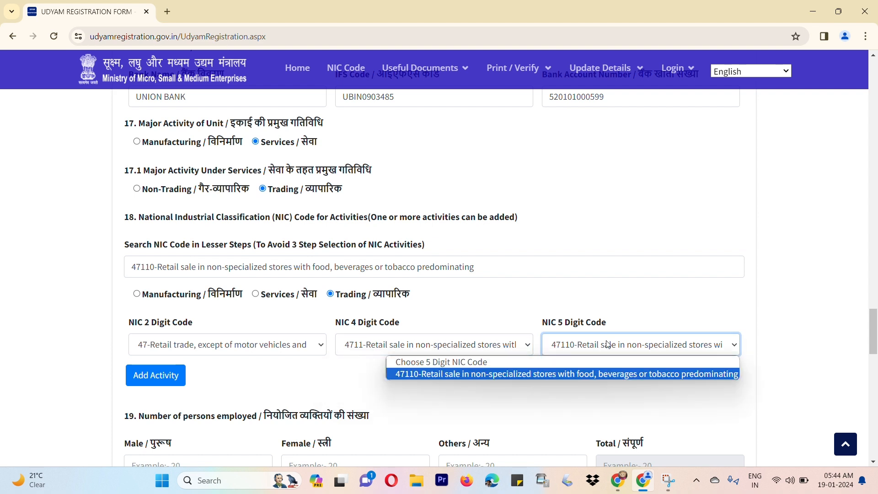
{"action": "left_click", "coordinate": [608, 345]}
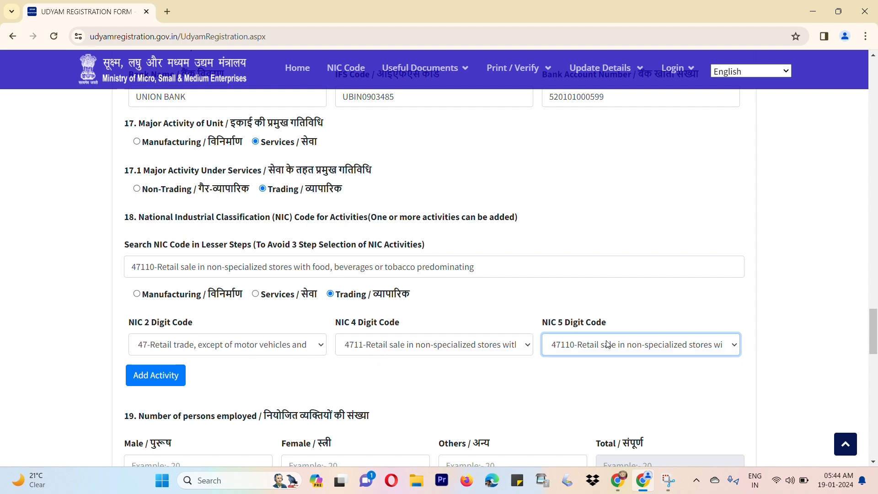
{"action": "left_click", "coordinate": [164, 382]}
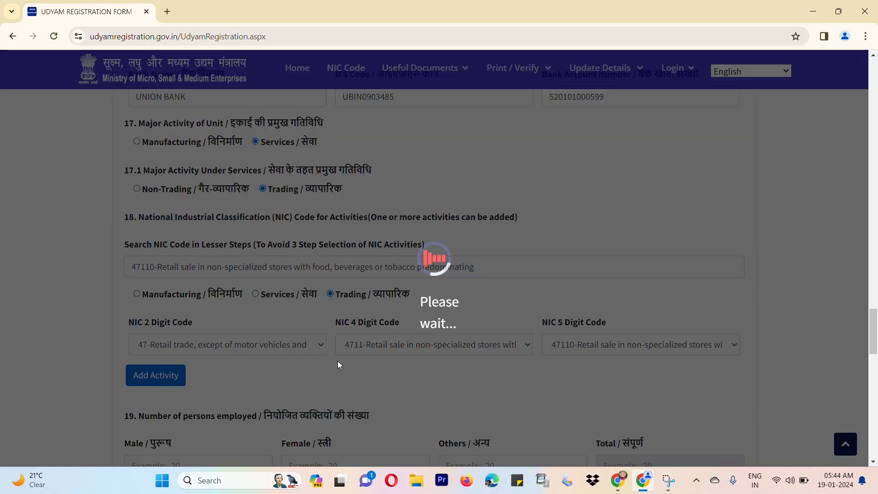
Step: Set the number of persons employed to 0 male, 1 female and 0 others
{"action": "scroll", "coordinate": [438, 365], "scroll_direction": "down", "scroll_amount": 5}
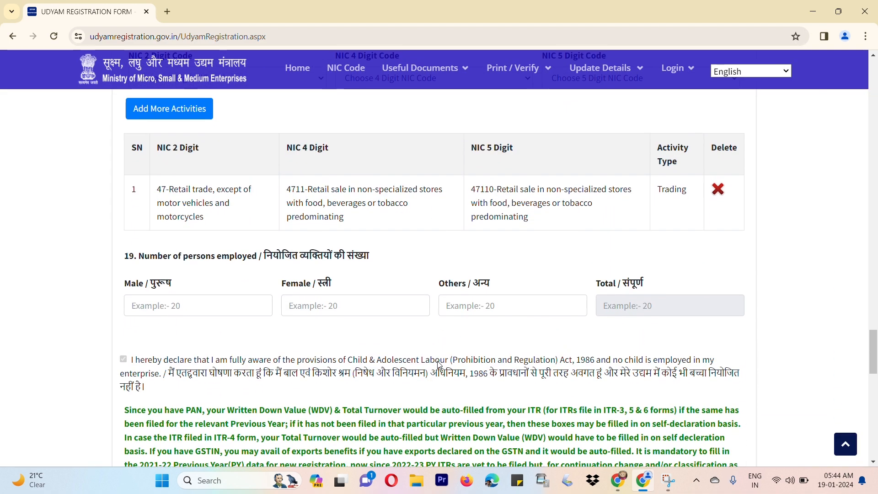
{"action": "left_click", "coordinate": [190, 302]}
{"action": "type", "text": "1"}
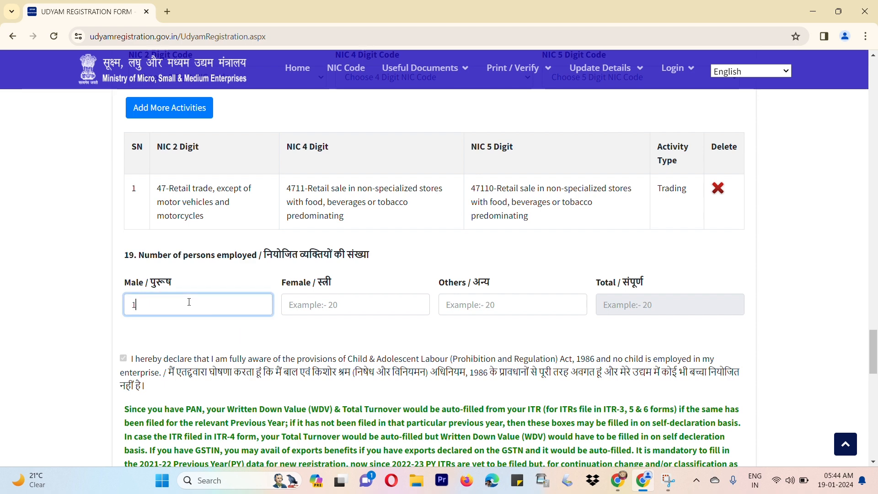
{"action": "left_click", "coordinate": [361, 291]}
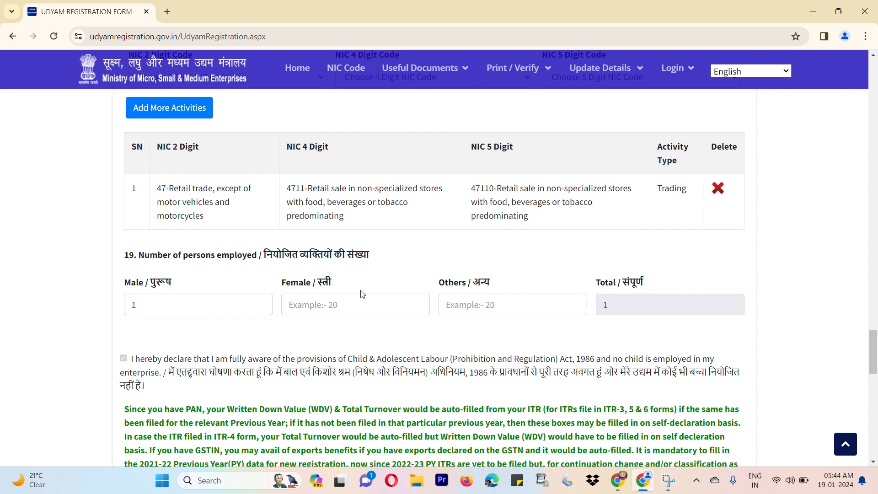
{"action": "left_click", "coordinate": [354, 299]}
{"action": "type", "text": "1"}
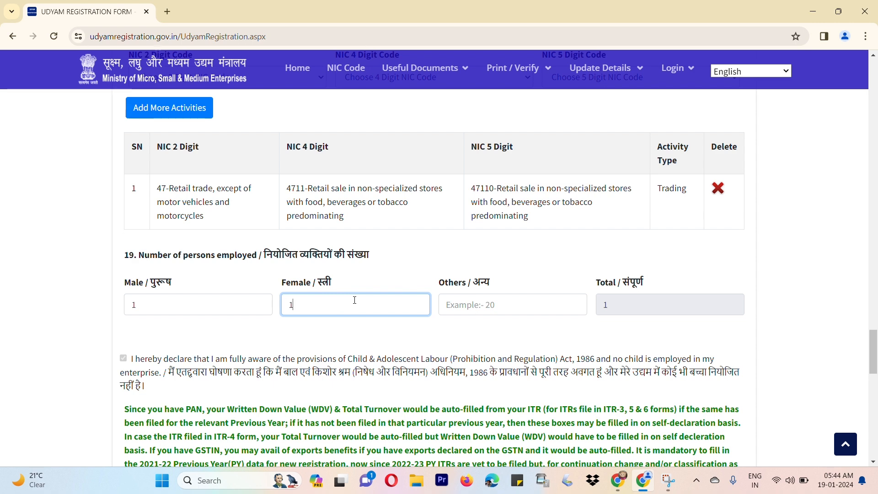
{"action": "left_click", "coordinate": [252, 307]}
{"action": "key", "text": "BackSpace"}
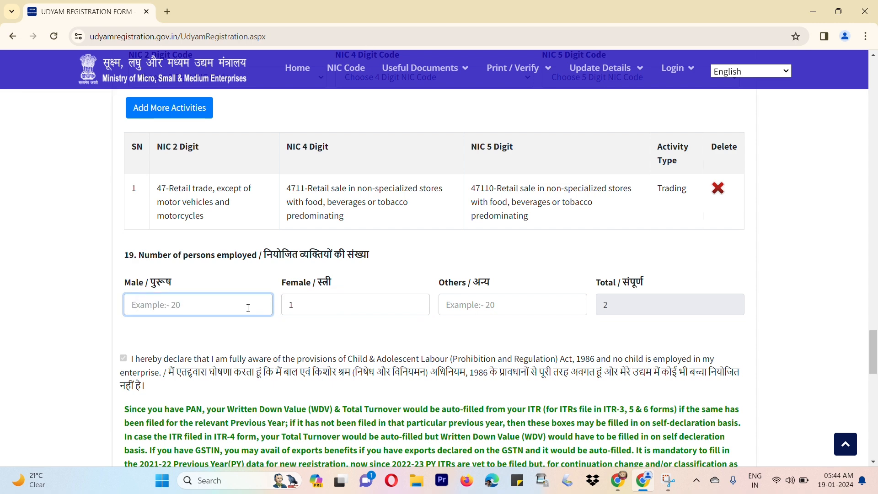
{"action": "type", "text": "0"}
{"action": "left_click", "coordinate": [491, 307]}
{"action": "type", "text": "0"}
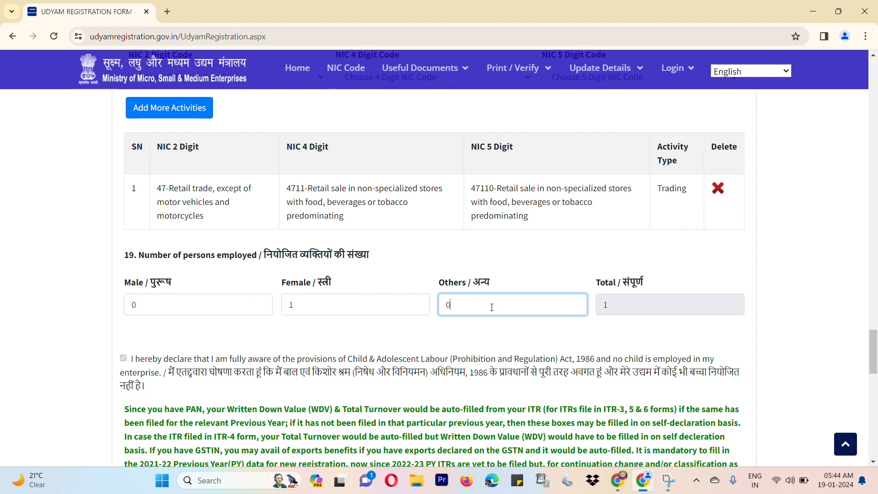
Step: Set the Written Down Value of plant and machinery or equipment for 2021-22 to 150000
{"action": "scroll", "coordinate": [491, 307], "scroll_direction": "down", "scroll_amount": 11}
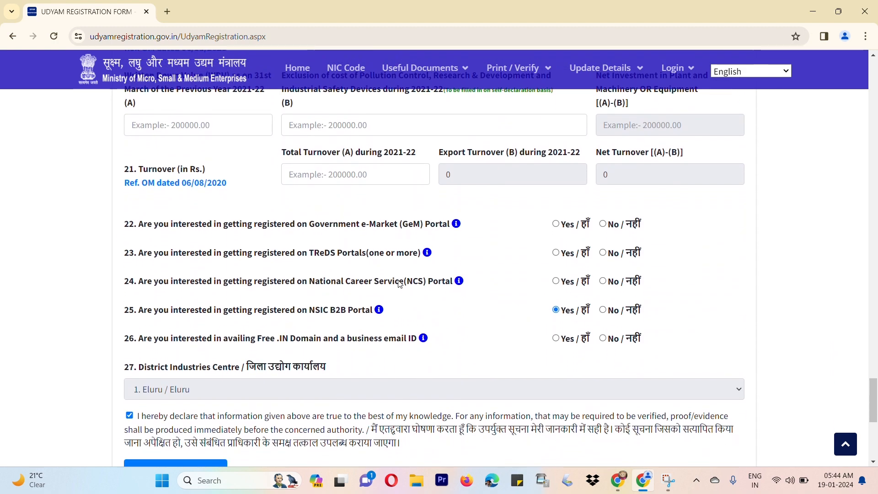
{"action": "scroll", "coordinate": [227, 194], "scroll_direction": "up", "scroll_amount": 2}
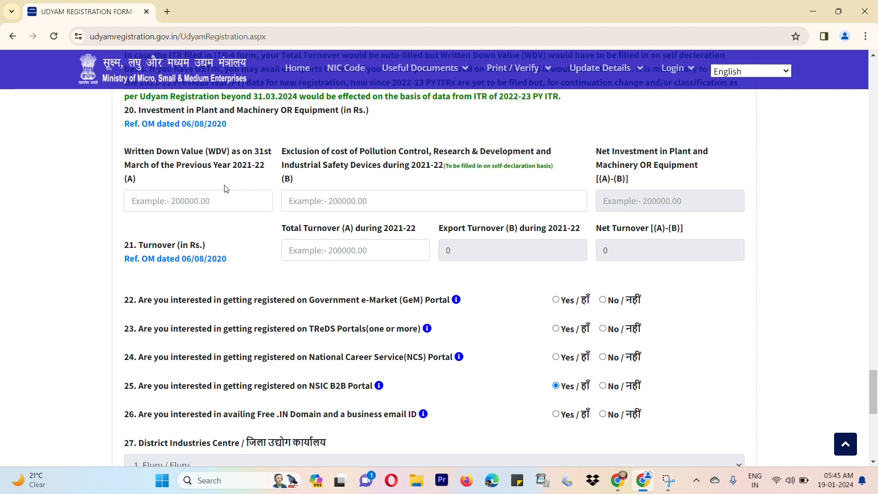
{"action": "left_click", "coordinate": [208, 203]}
{"action": "type", "text": "2000"}
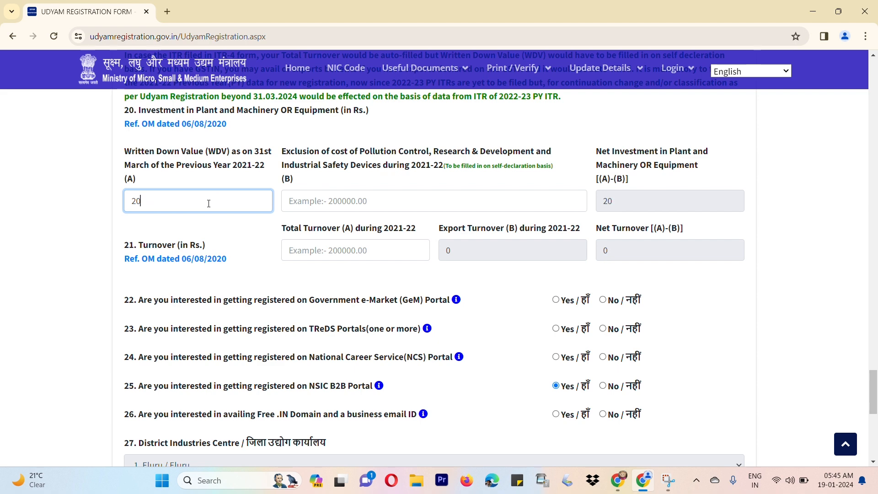
{"action": "key", "text": "BackSpace"}
{"action": "key", "text": "BackSpace"}
{"action": "key", "text": "BackSpace"}
{"action": "key", "text": "BackSpace"}
{"action": "type", "text": "150000"}
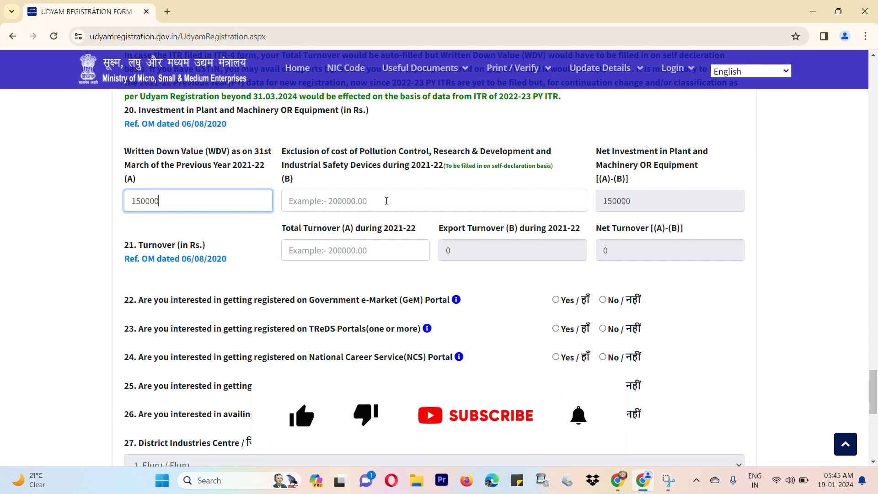
Step: Set the exclusion cost to 1000 and the total turnover to 250000, and answer No to questions 22 to 26
{"action": "left_click", "coordinate": [412, 205]}
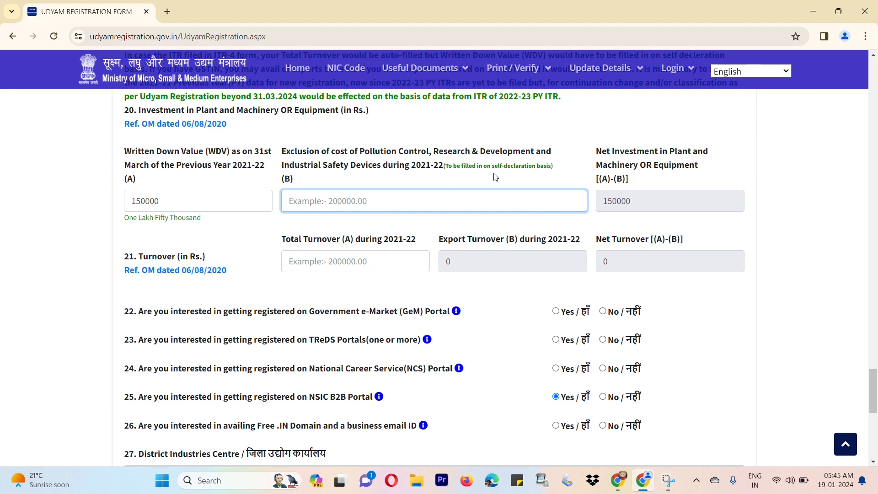
{"action": "type", "text": "1000"}
{"action": "left_click", "coordinate": [597, 222]}
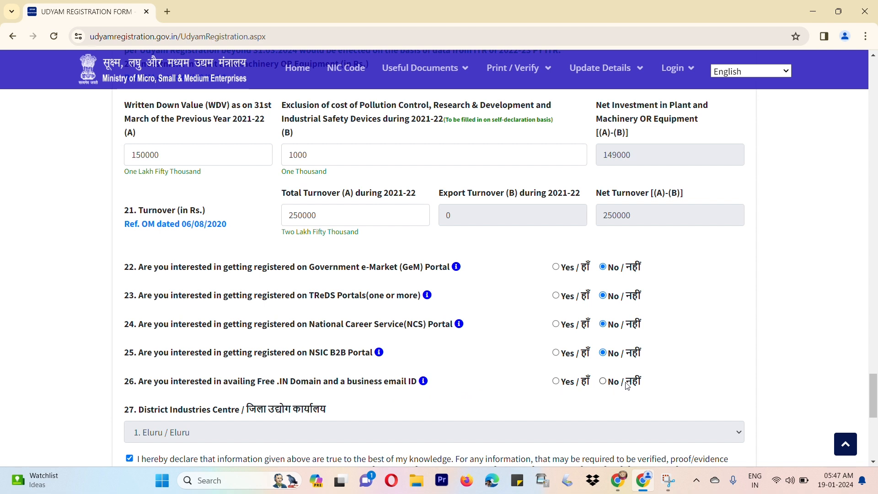
Step: Submit the form to get the final OTP and confirm that the entered data and mobile number are correct
{"action": "scroll", "coordinate": [604, 384], "scroll_direction": "down", "scroll_amount": 2}
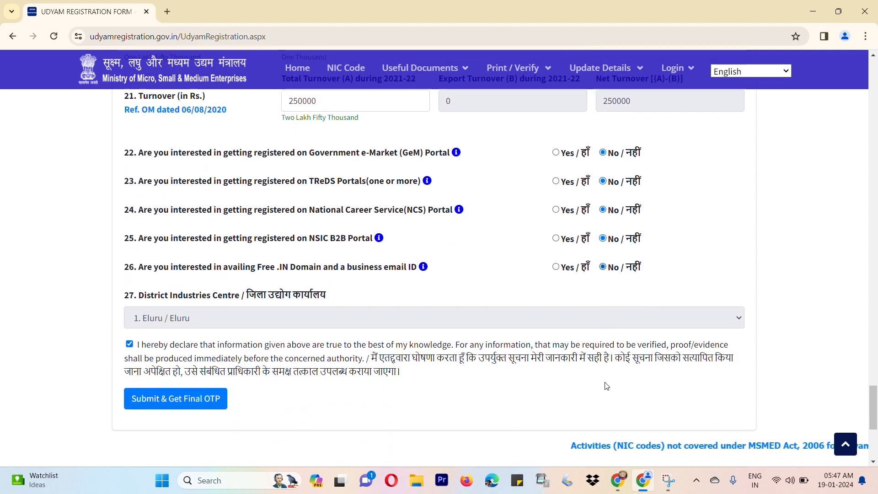
{"action": "left_click", "coordinate": [170, 403]}
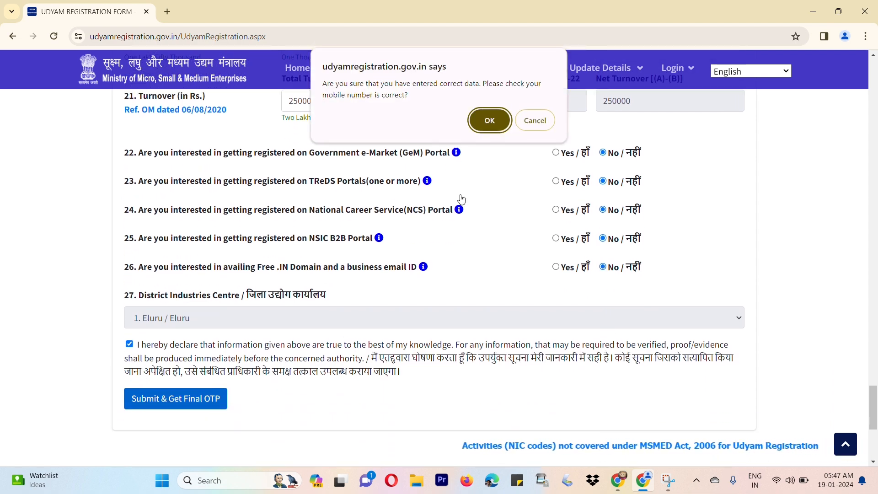
{"action": "left_click", "coordinate": [495, 119]}
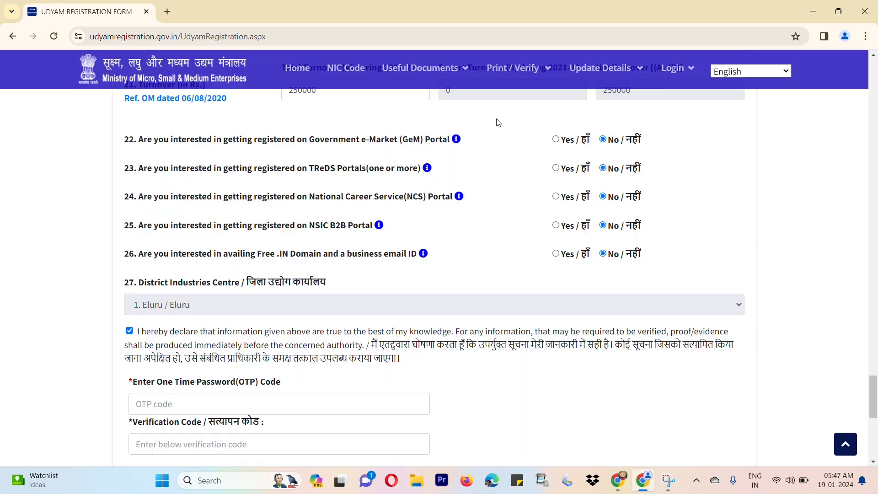
Step: Enter the OTP and the verification code, make the final submission and acknowledge the registration message
{"action": "scroll", "coordinate": [496, 118], "scroll_direction": "down", "scroll_amount": 1}
{"action": "scroll", "coordinate": [498, 122], "scroll_direction": "down", "scroll_amount": 3}
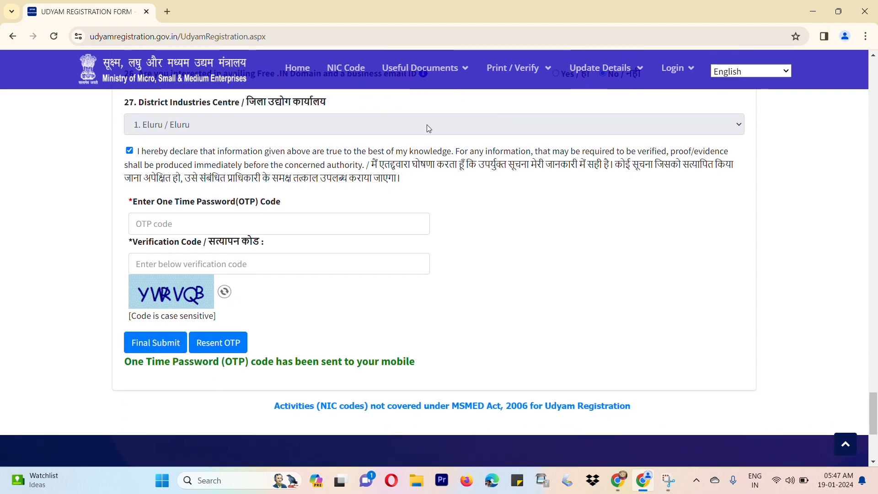
{"action": "left_click", "coordinate": [178, 264]}
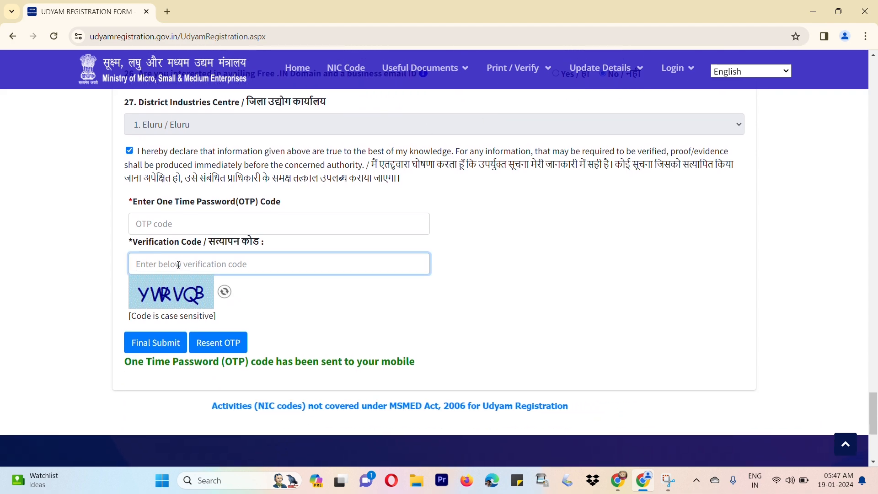
{"action": "type", "text": "Y"}
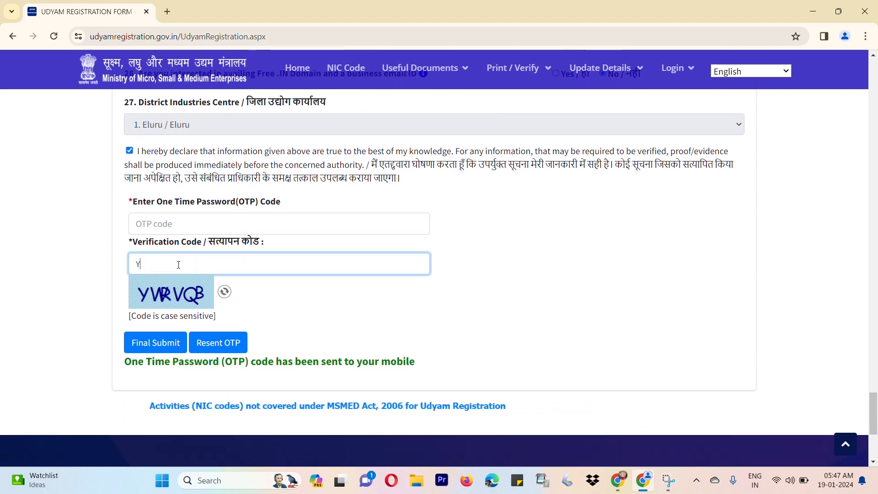
{"action": "left_click", "coordinate": [155, 343]}
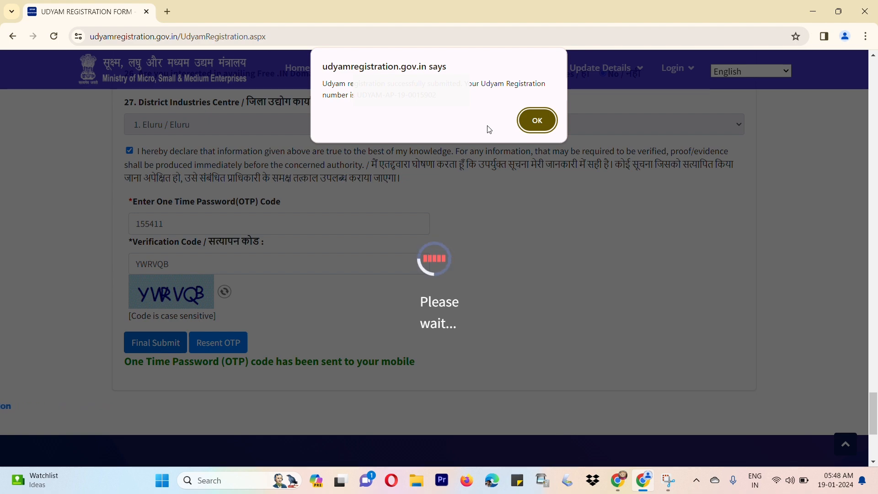
{"action": "left_click", "coordinate": [544, 121]}
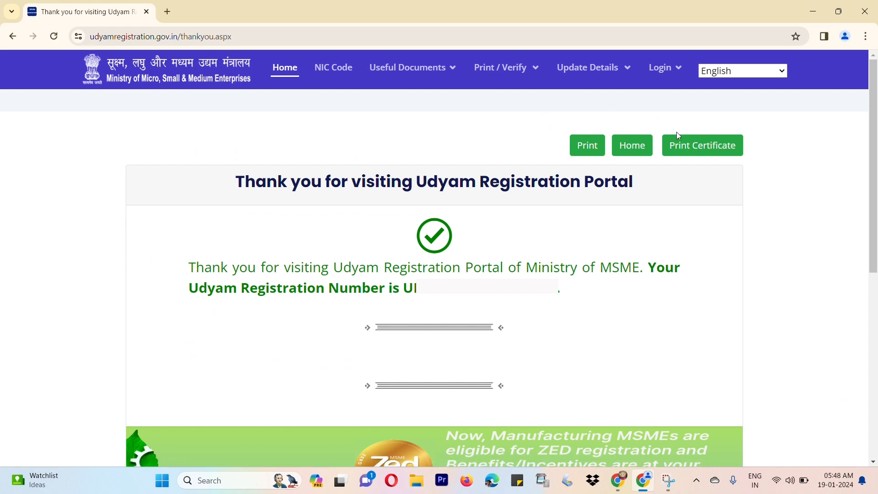
Step: Go to certificate printing and log in to the Udyam account with the OTP sent to the registered mobile
{"action": "left_click", "coordinate": [716, 151]}
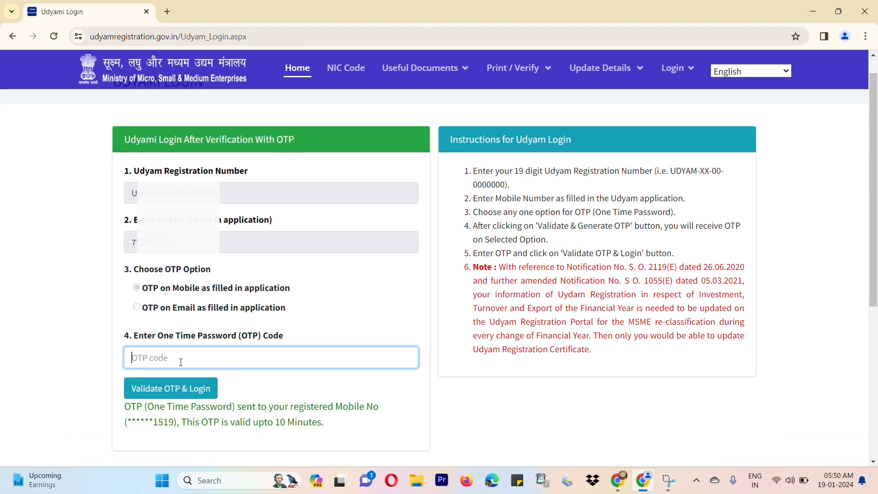
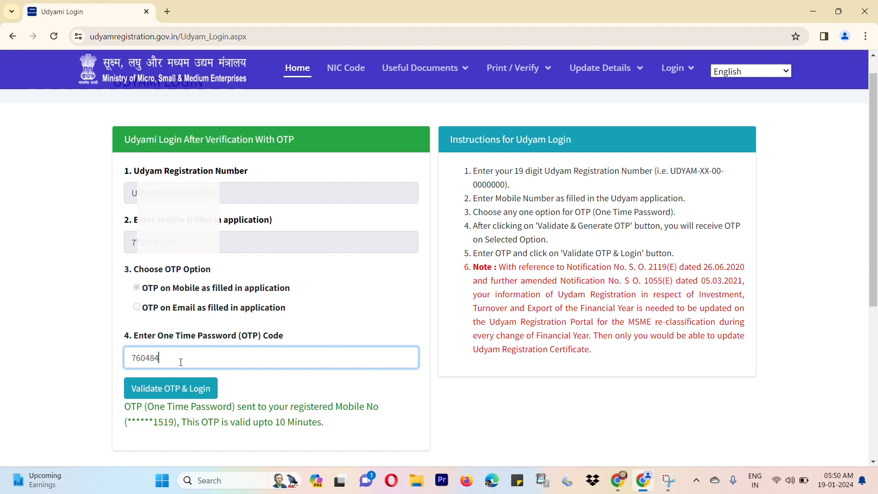
{"action": "left_click", "coordinate": [169, 385]}
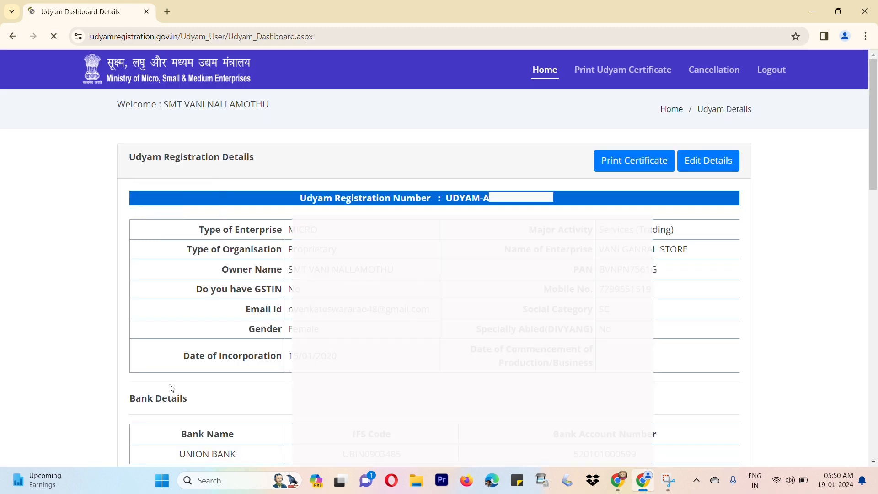